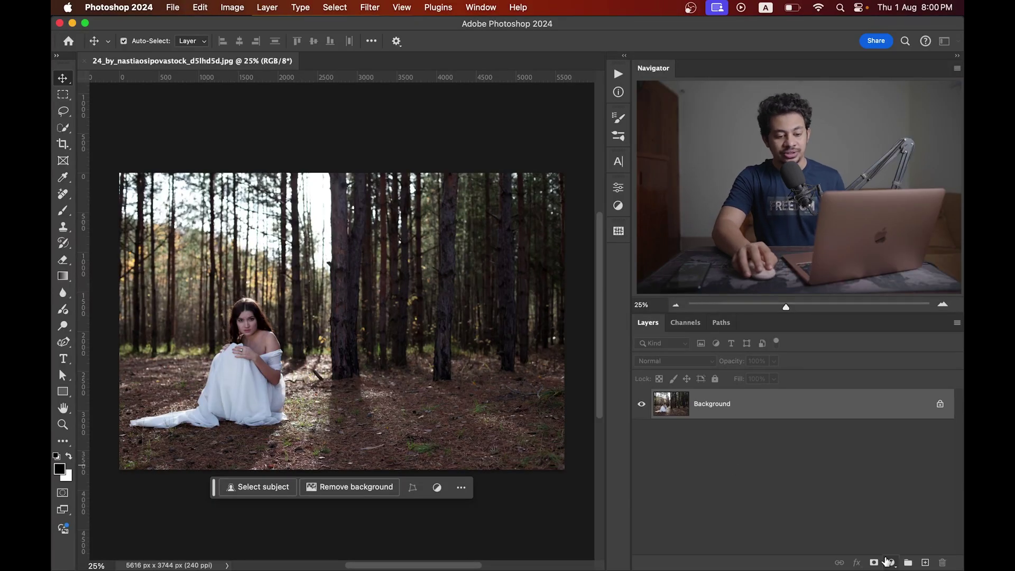
# Step: Add a Gradient Fill layer and delete the gradient's right colour stop
pyautogui.click(891, 562)
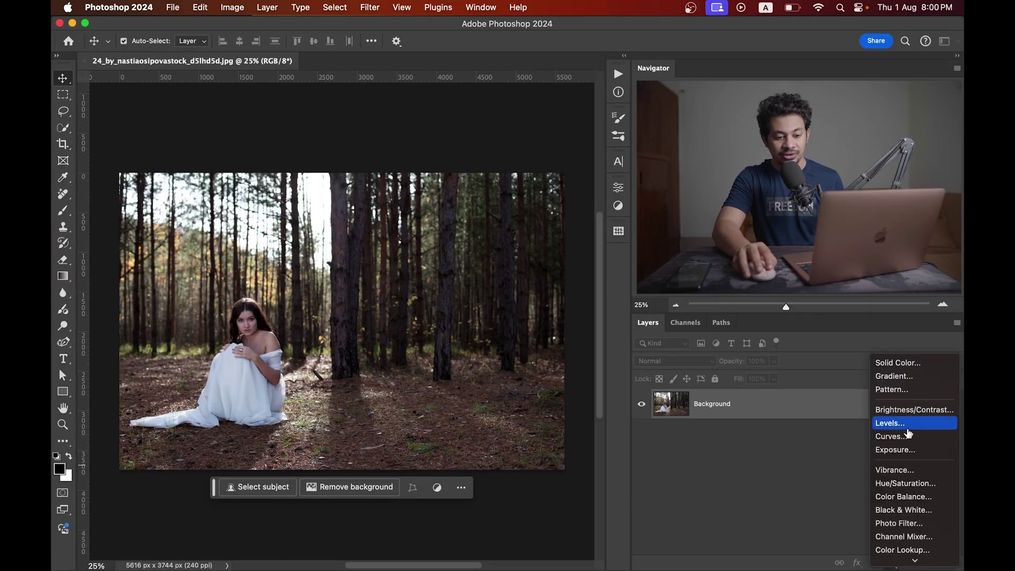
pyautogui.click(905, 377)
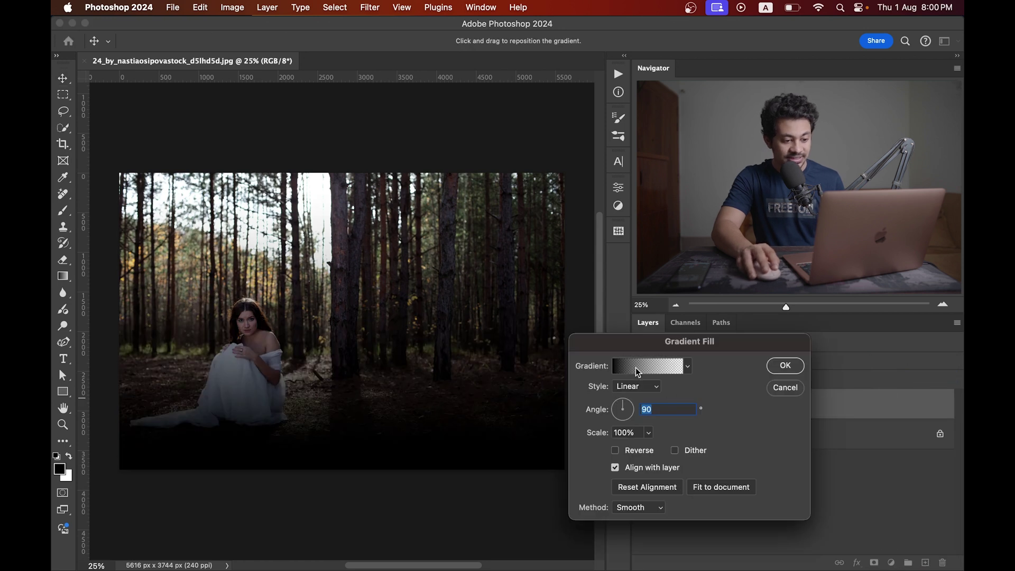
pyautogui.click(636, 367)
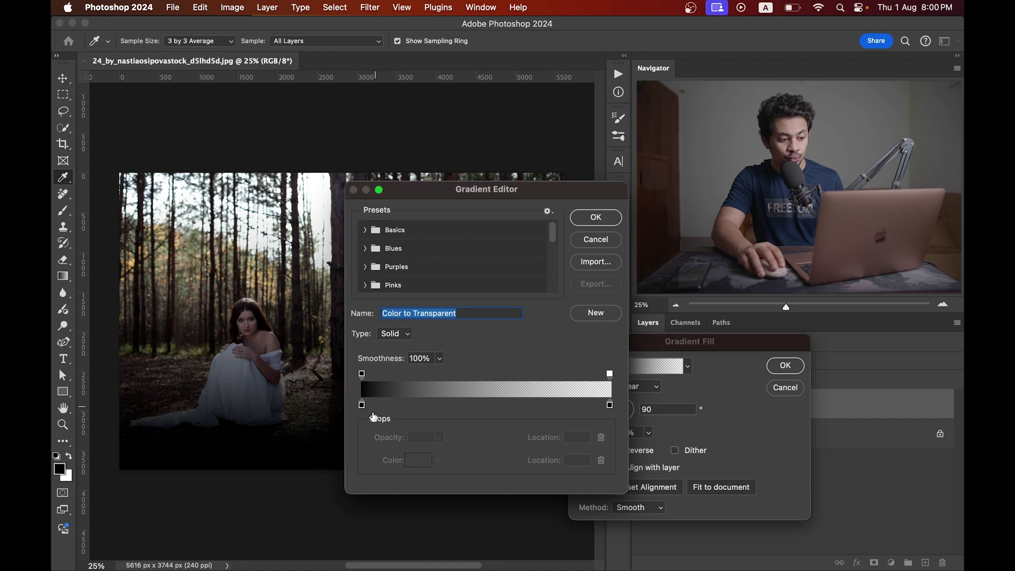
pyautogui.click(610, 406)
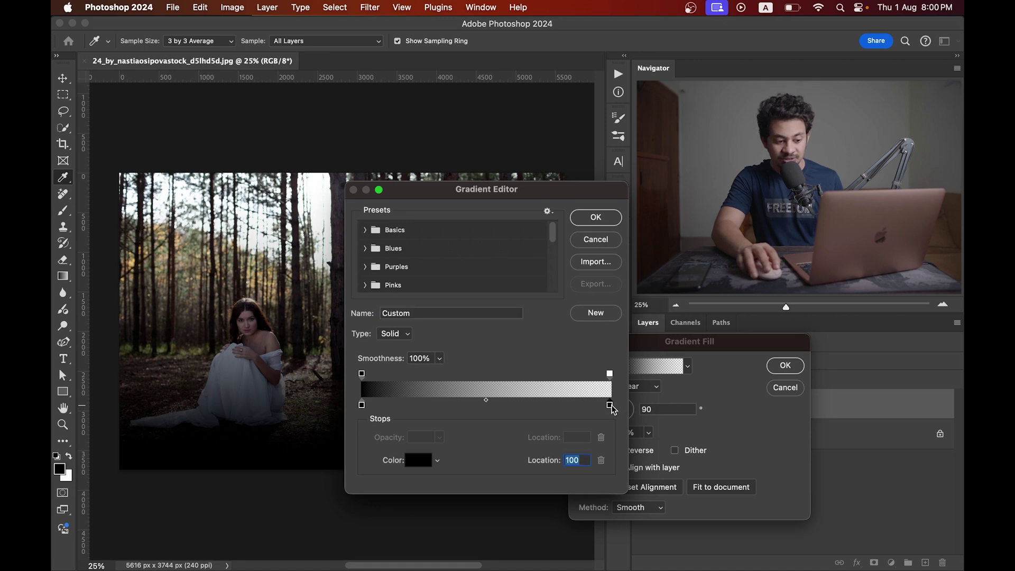
pyautogui.moveTo(612, 409); pyautogui.dragTo(613, 418)
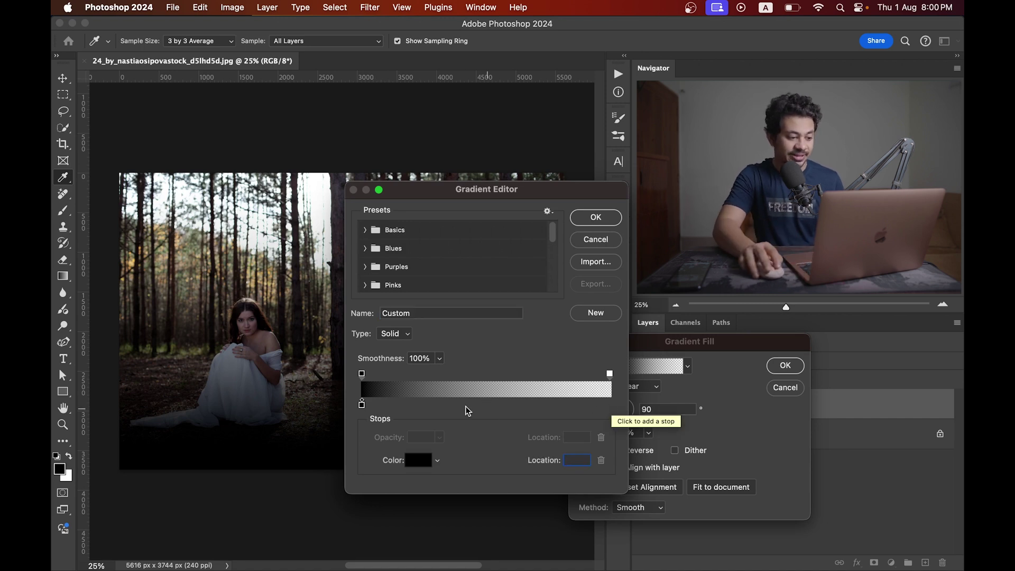
# Step: Set the gradient's left colour stop to peach #FFECD9
pyautogui.click(363, 405)
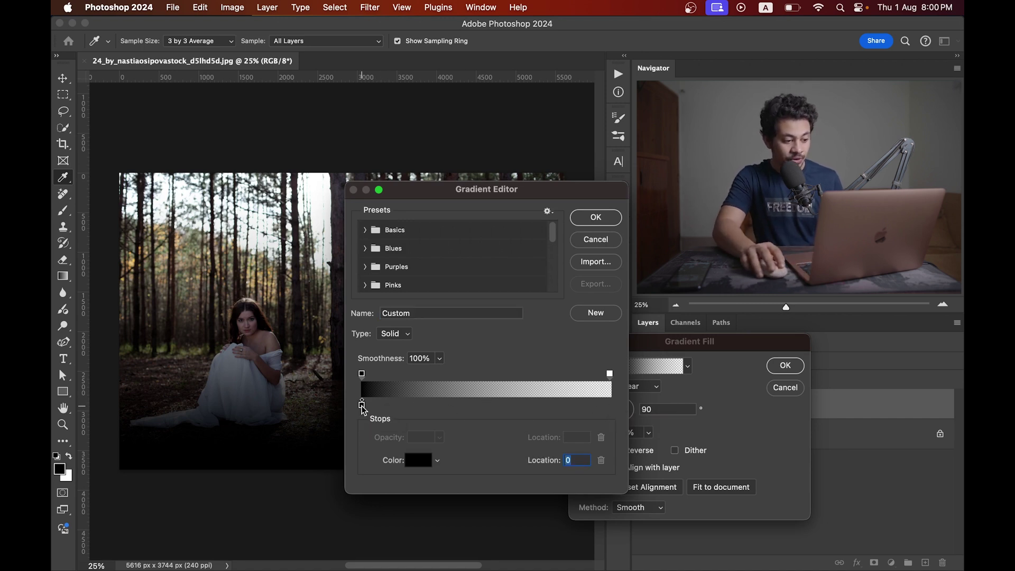
pyautogui.click(413, 465)
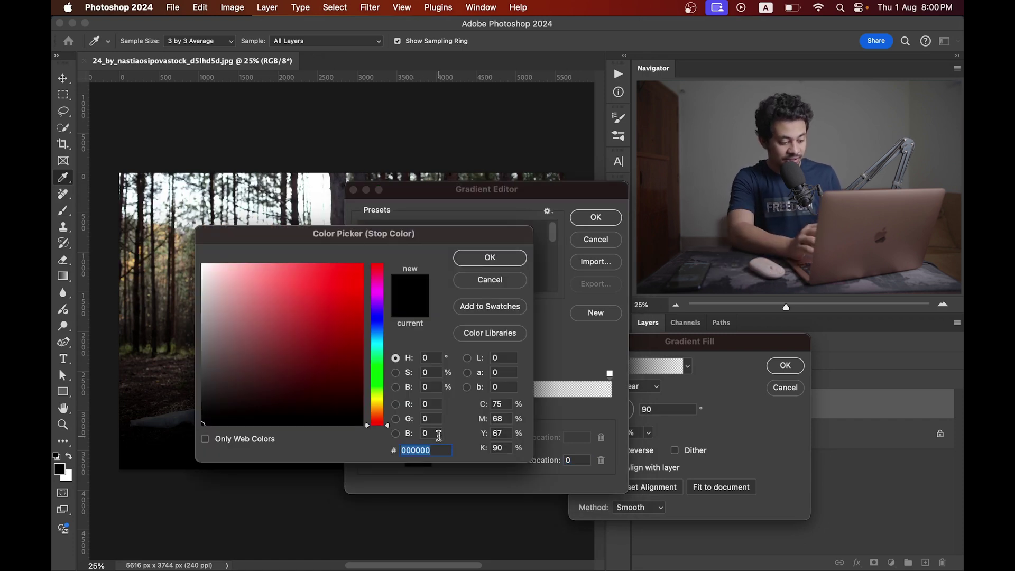
pyautogui.write('FFEC')
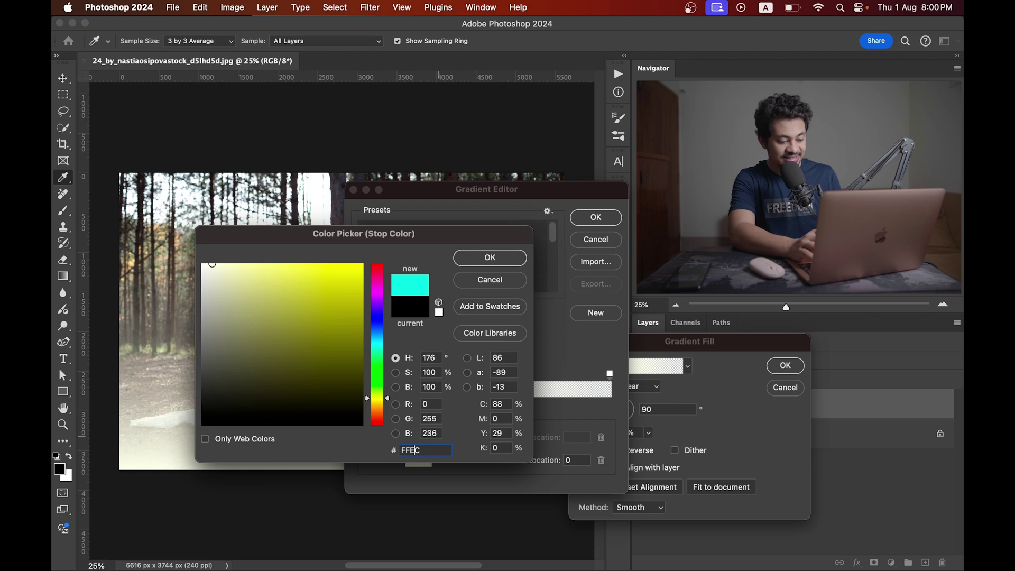
pyautogui.write('9')
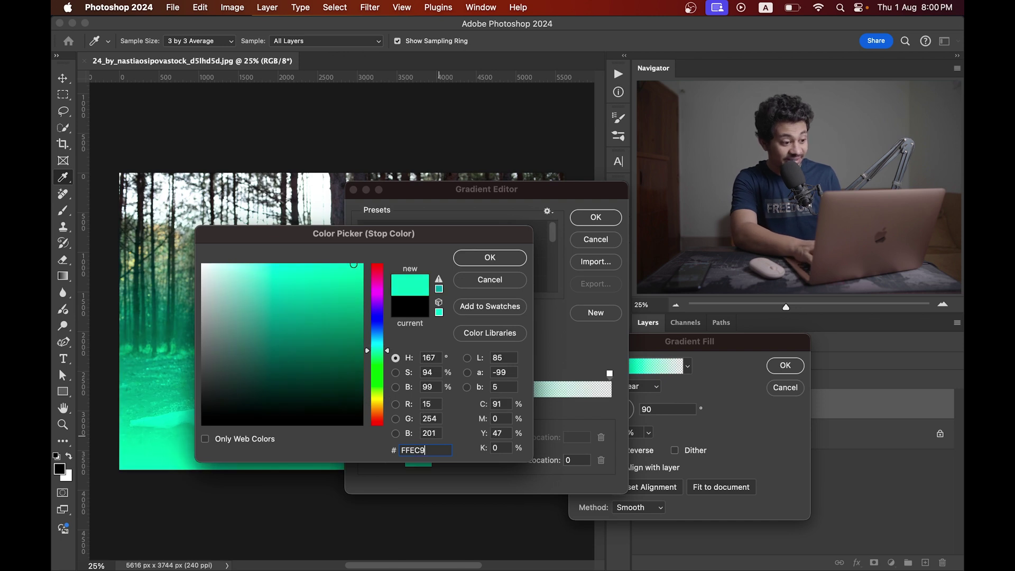
pyautogui.press('BackSpace')
pyautogui.write('D')
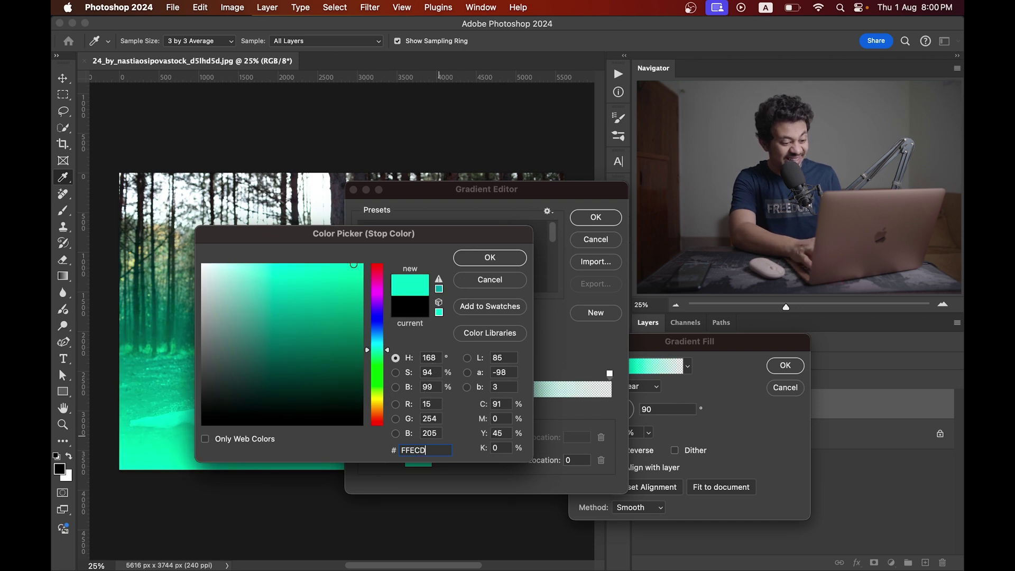
pyautogui.write('9')
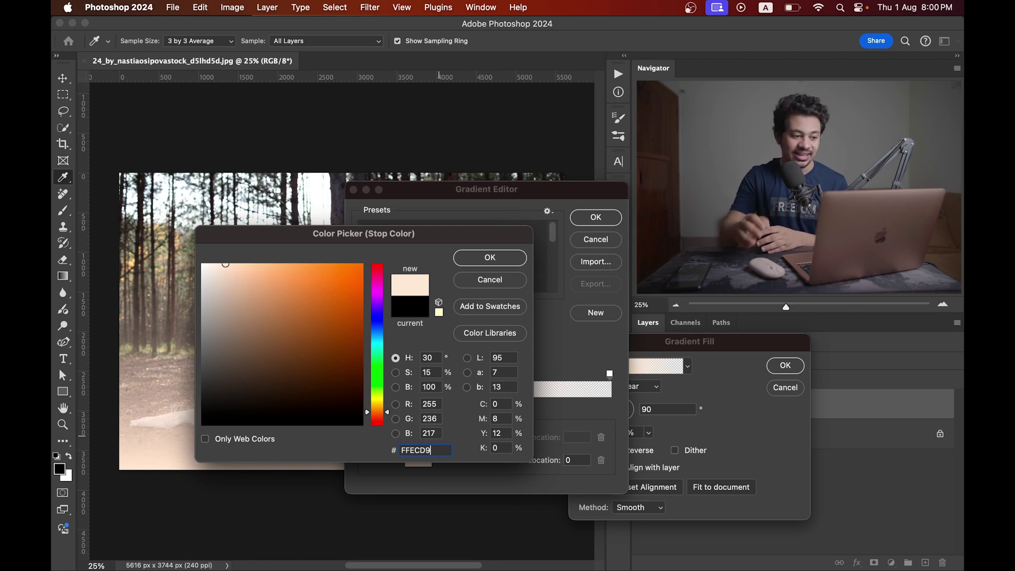
pyautogui.click(475, 257)
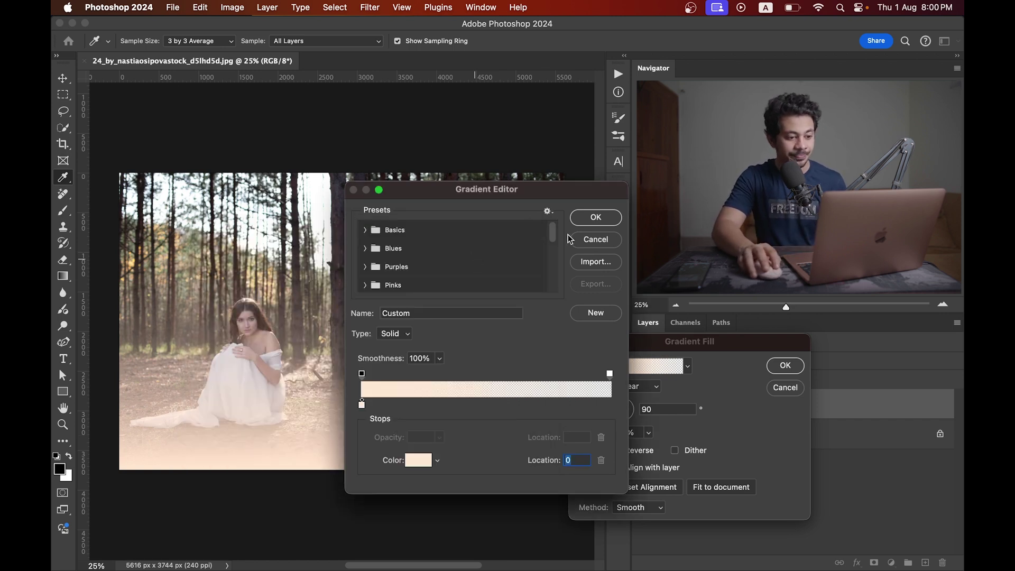
# Step: Accept the peach gradient and create it as a Radial-style fill layer
pyautogui.click(591, 223)
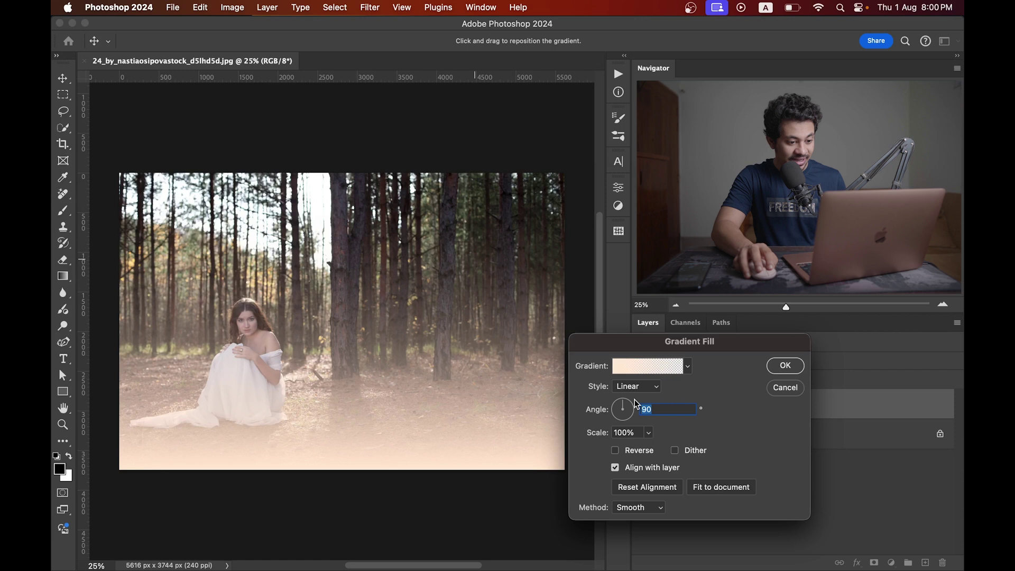
pyautogui.click(638, 390)
pyautogui.click(634, 398)
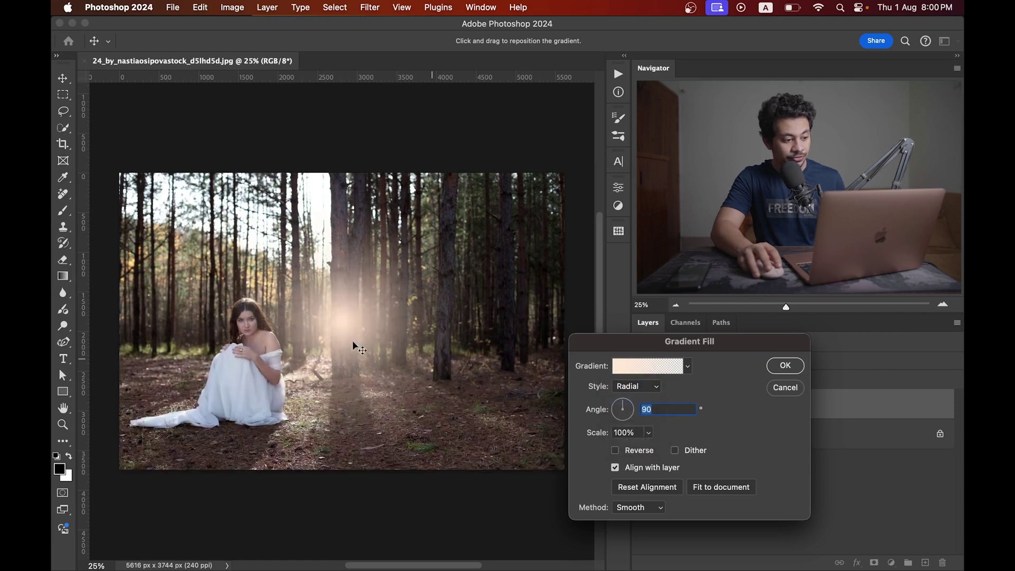
pyautogui.click(786, 363)
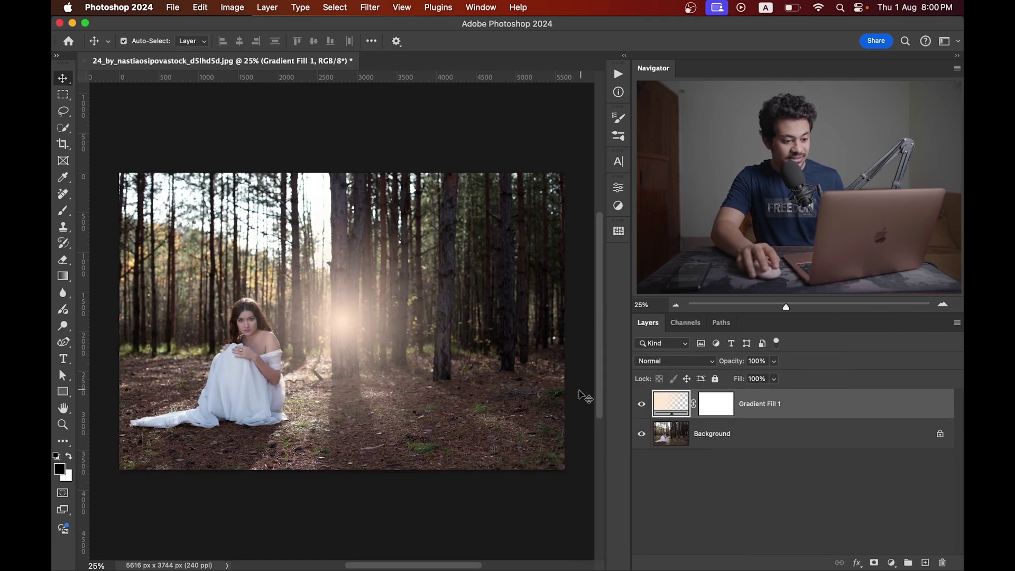
# Step: Move the Gradient Fill 1 glow up near the treetops and set its scale to 50%
pyautogui.doubleClick(670, 406)
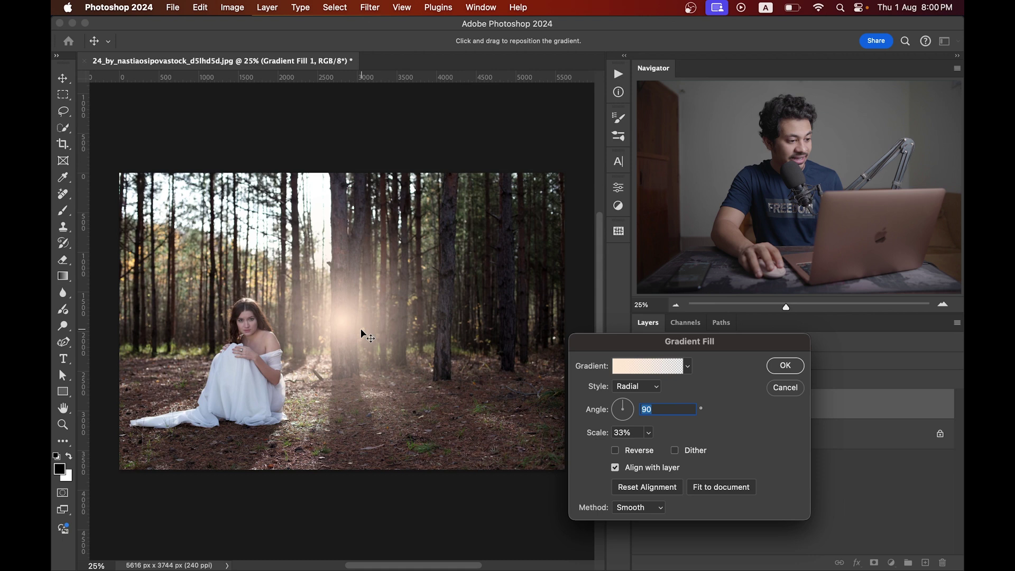
pyautogui.moveTo(361, 330); pyautogui.dragTo(336, 259)
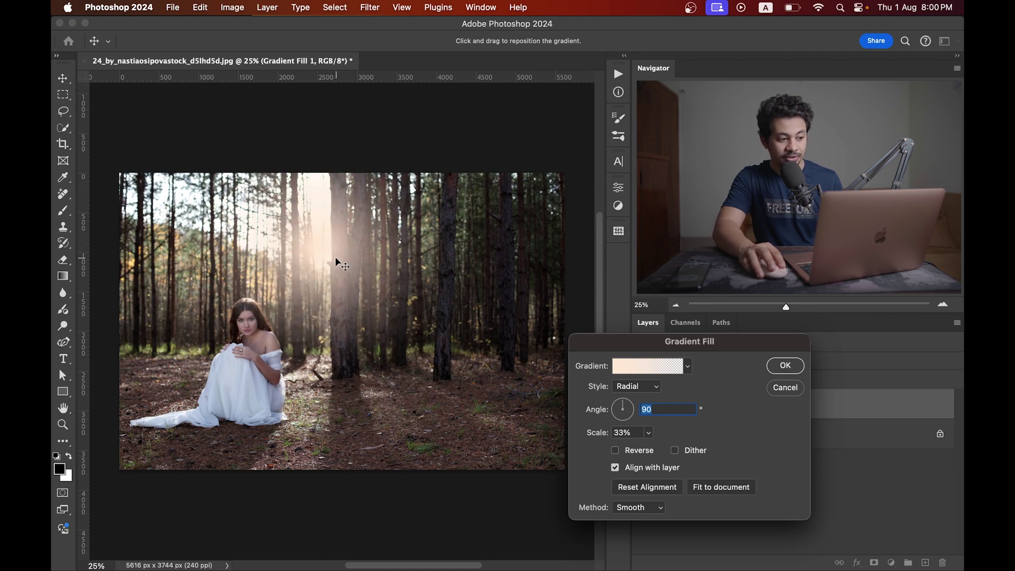
pyautogui.click(631, 435)
pyautogui.write('50')
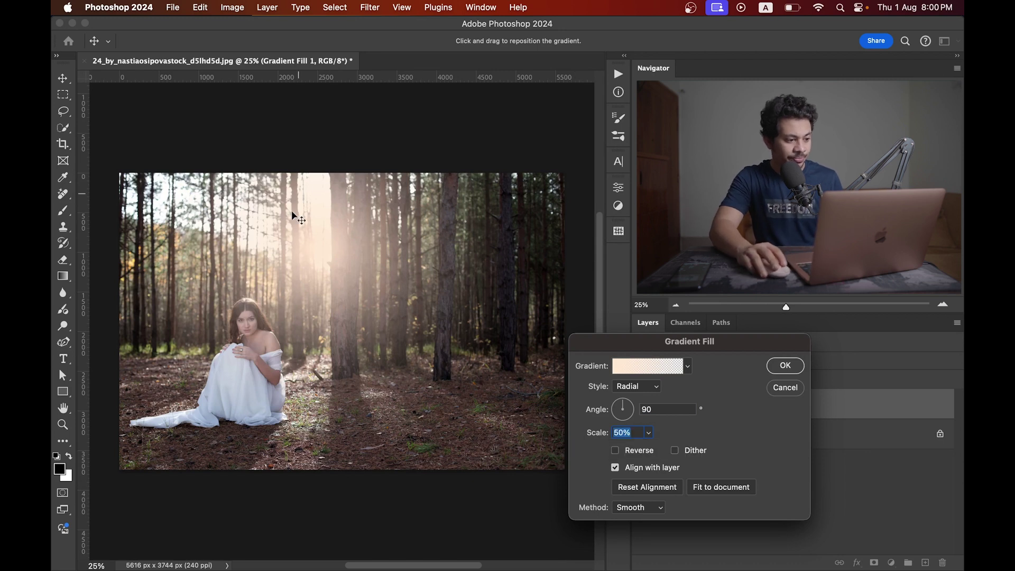
pyautogui.moveTo(324, 241); pyautogui.dragTo(331, 242)
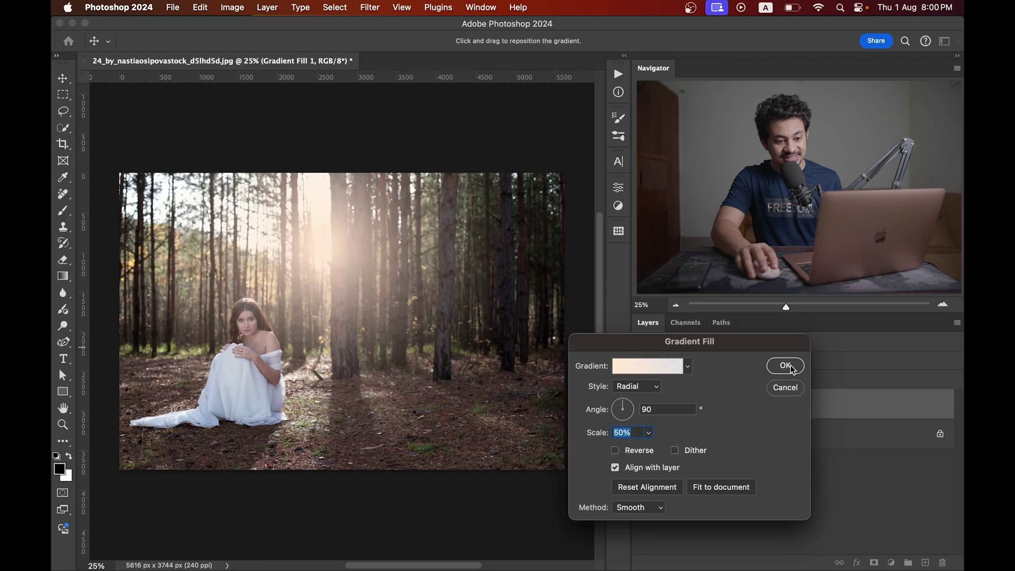
pyautogui.click(786, 366)
# Step: Blend Gradient Fill 1 in Soft Light, toggling its visibility to compare before and after
pyautogui.click(677, 360)
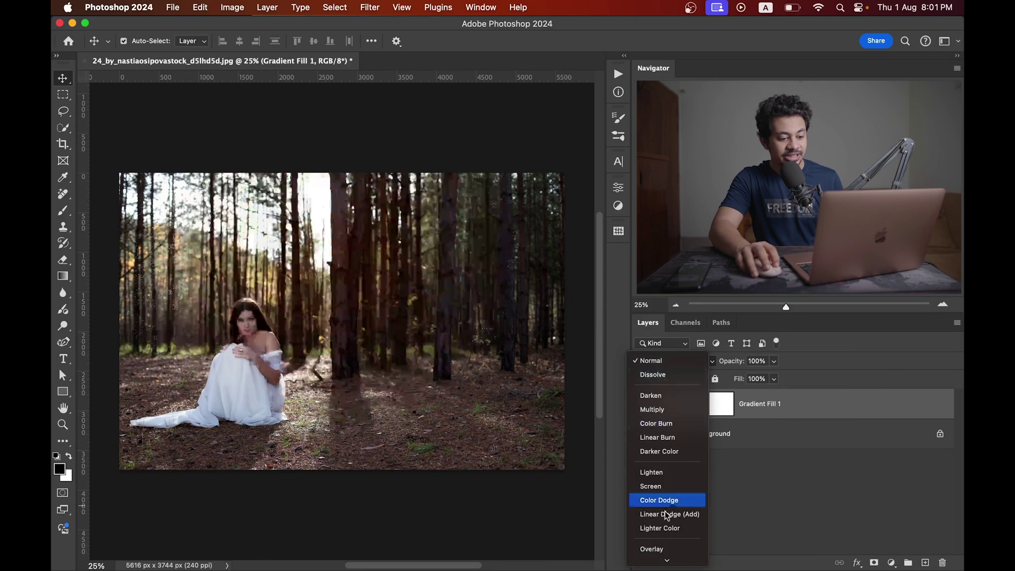
pyautogui.click(660, 492)
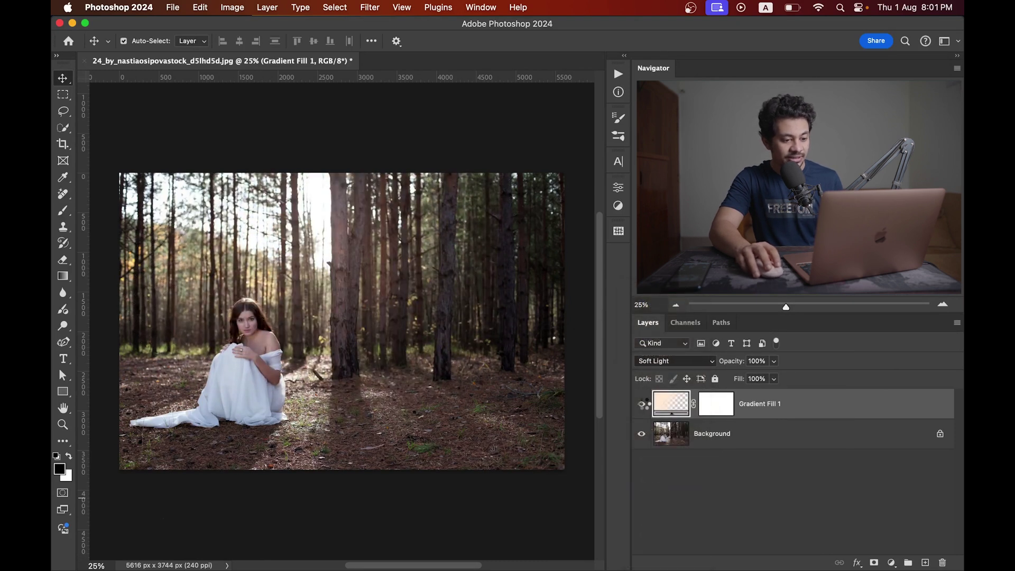
pyautogui.click(643, 404)
pyautogui.press('super+0')
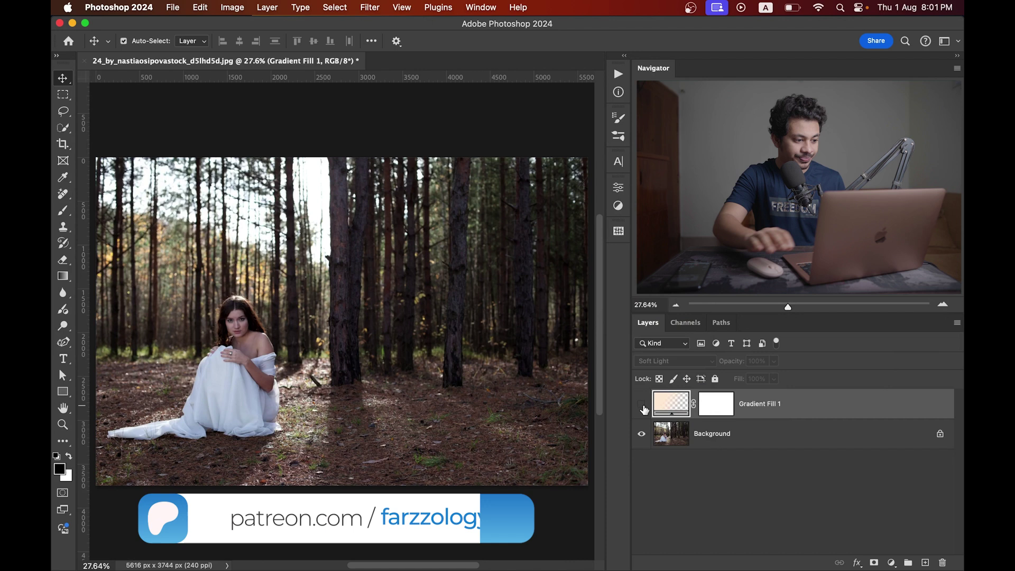
pyautogui.click(643, 405)
pyautogui.click(643, 405)
pyautogui.click(643, 405)
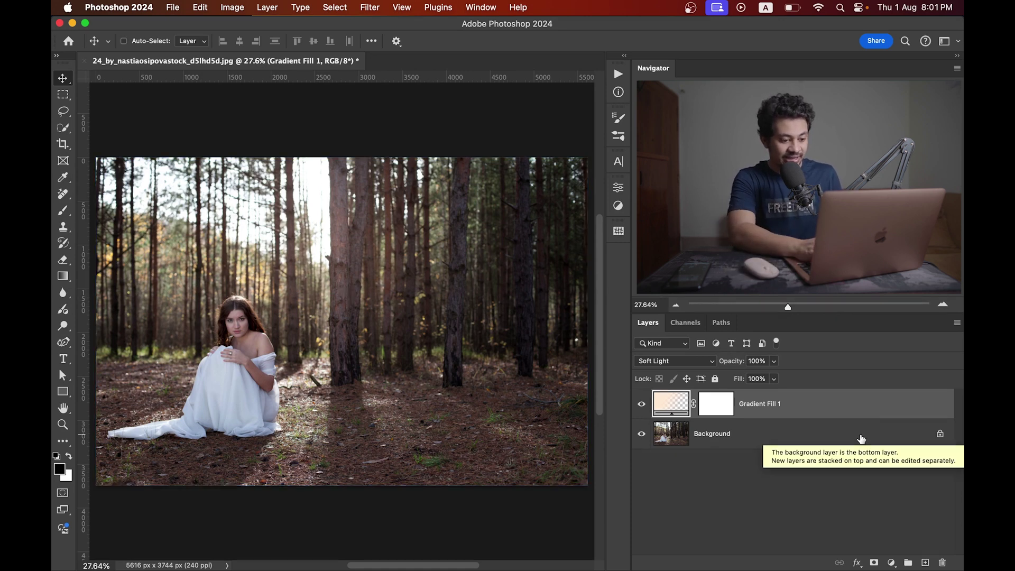
# Step: Duplicate Gradient Fill 1 and set the copy's blend mode to Screen
pyautogui.press('super+j')
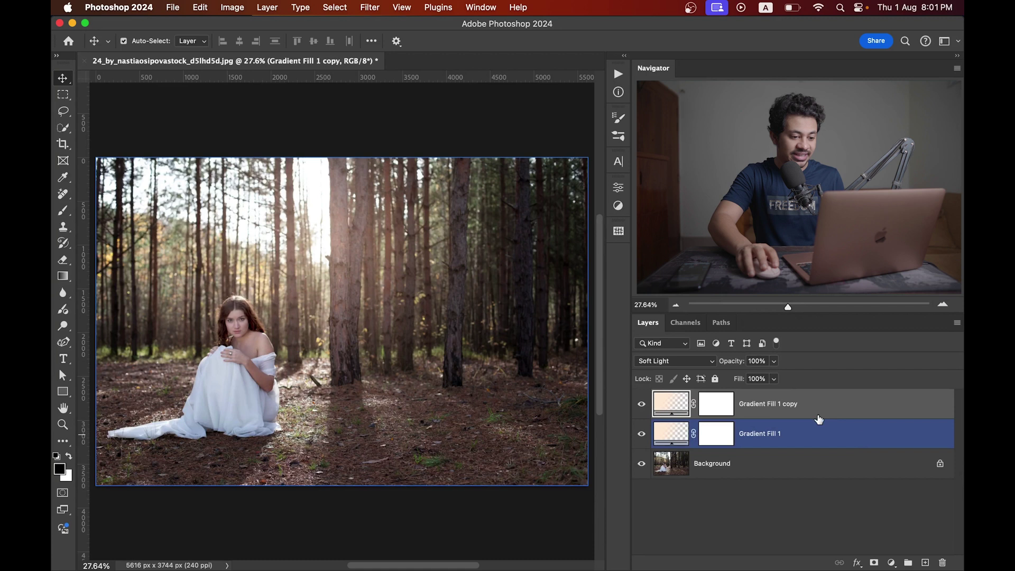
pyautogui.click(701, 363)
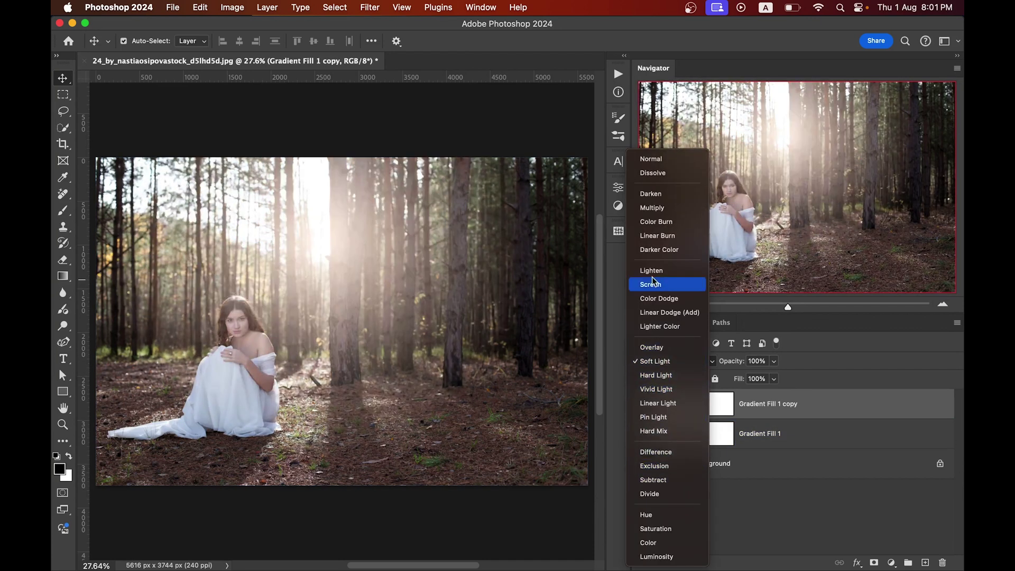
pyautogui.click(653, 282)
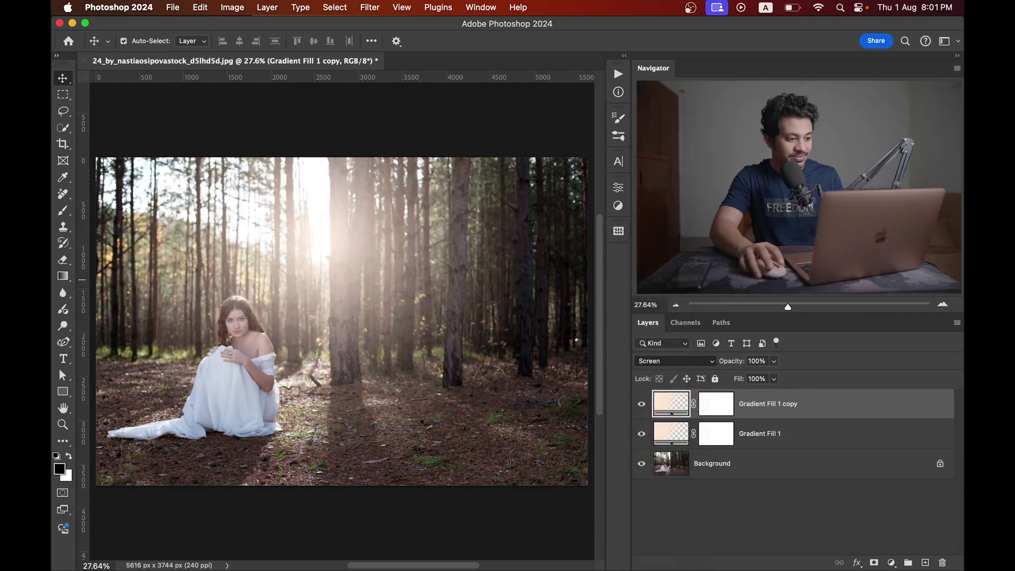
# Step: Scale the Gradient Fill 1 copy glow to 35% and toggle it to compare
pyautogui.doubleClick(668, 408)
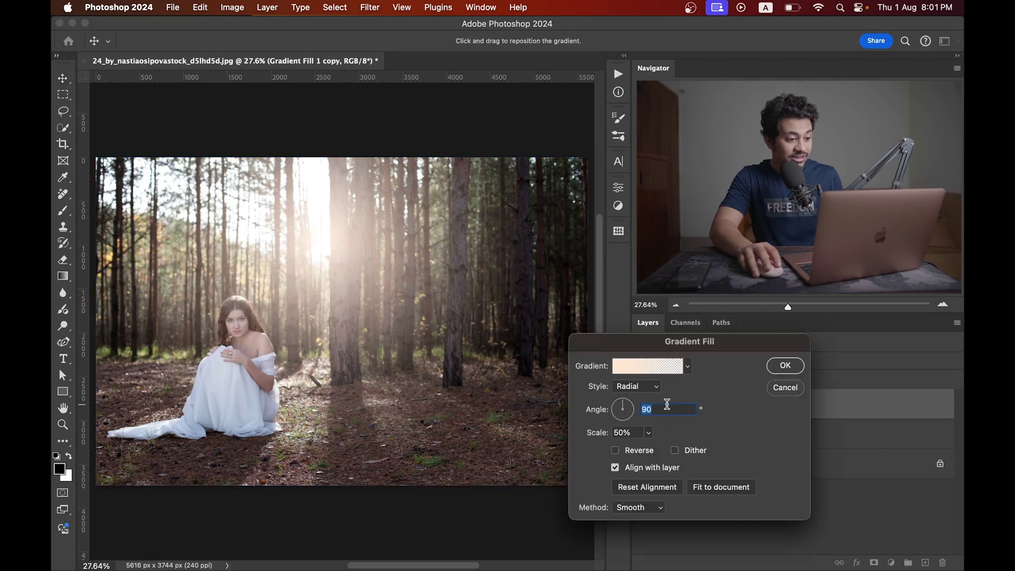
pyautogui.press('Tab')
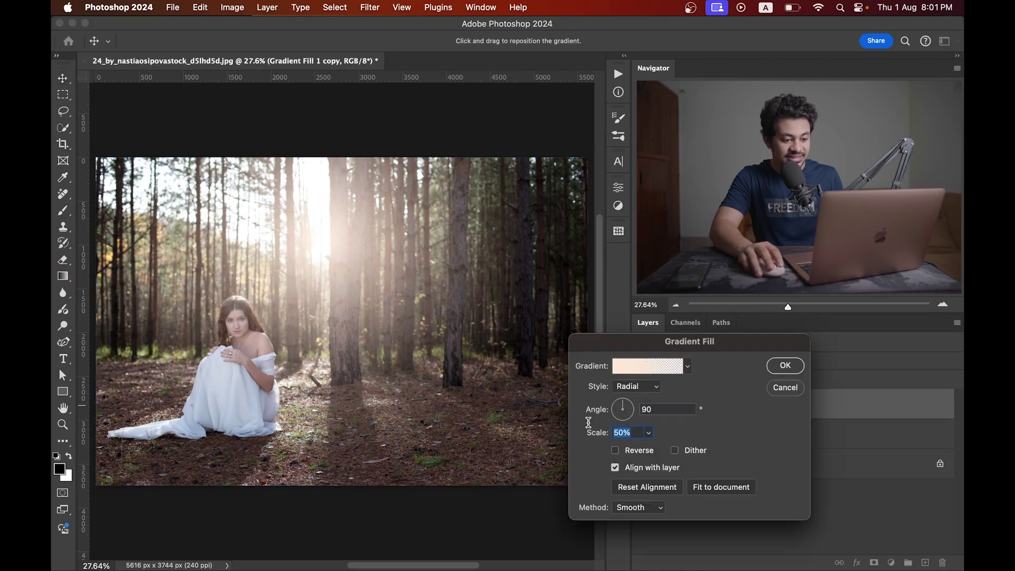
pyautogui.write('35')
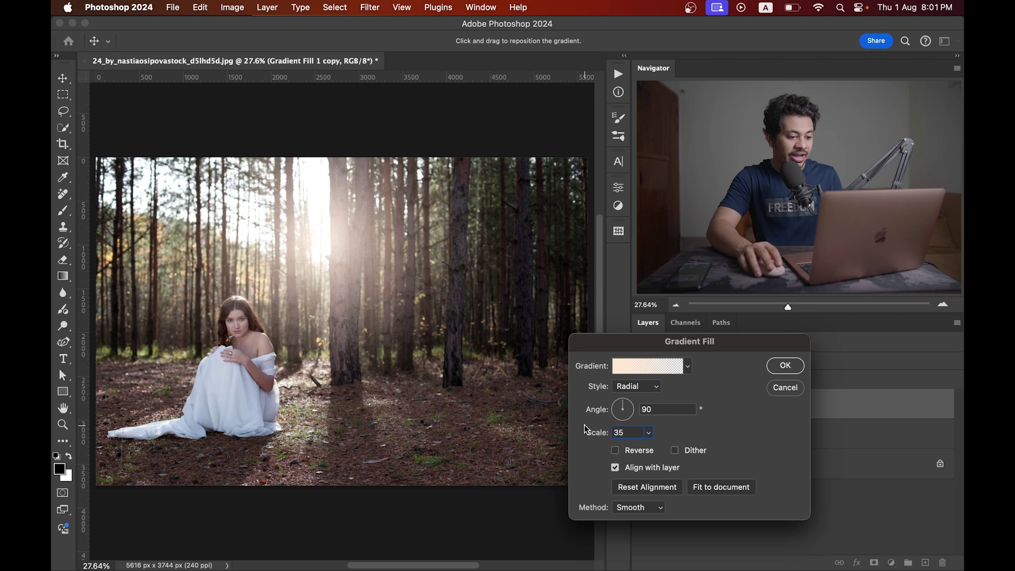
pyautogui.click(798, 366)
pyautogui.click(641, 406)
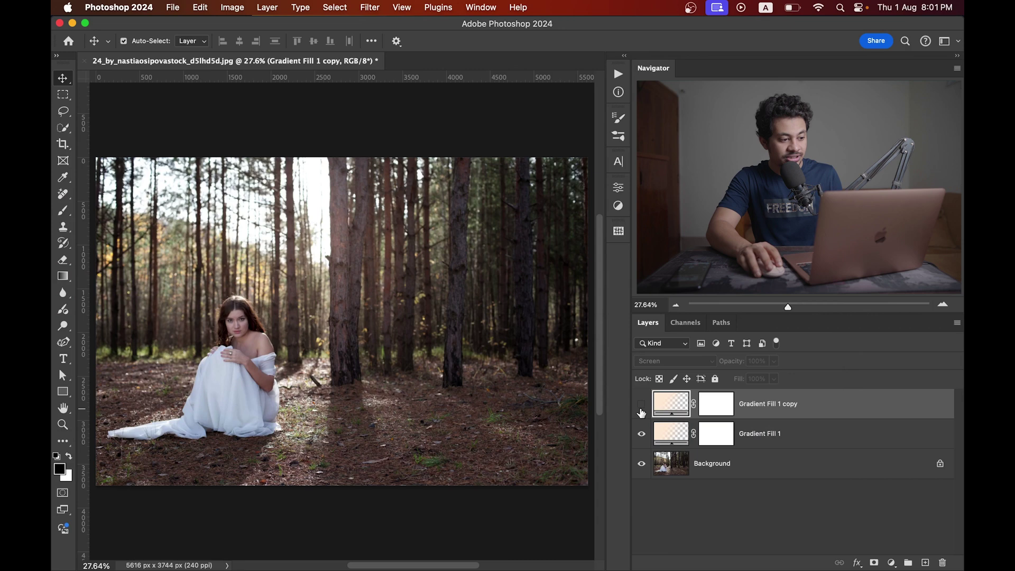
pyautogui.click(641, 407)
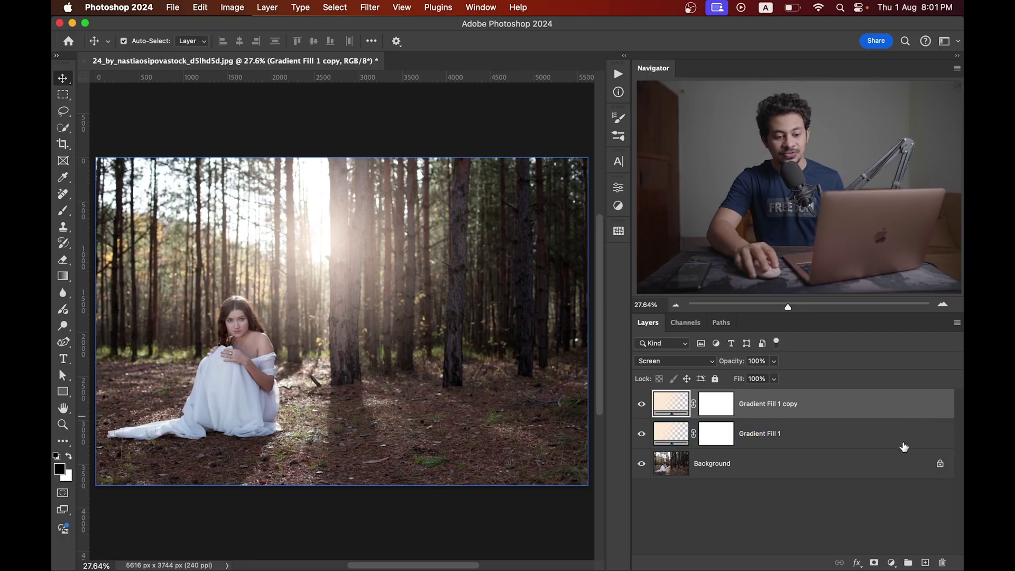
# Step: Add a new gradient fill layer using a Noise gradient in the HSB colour model
pyautogui.click(891, 563)
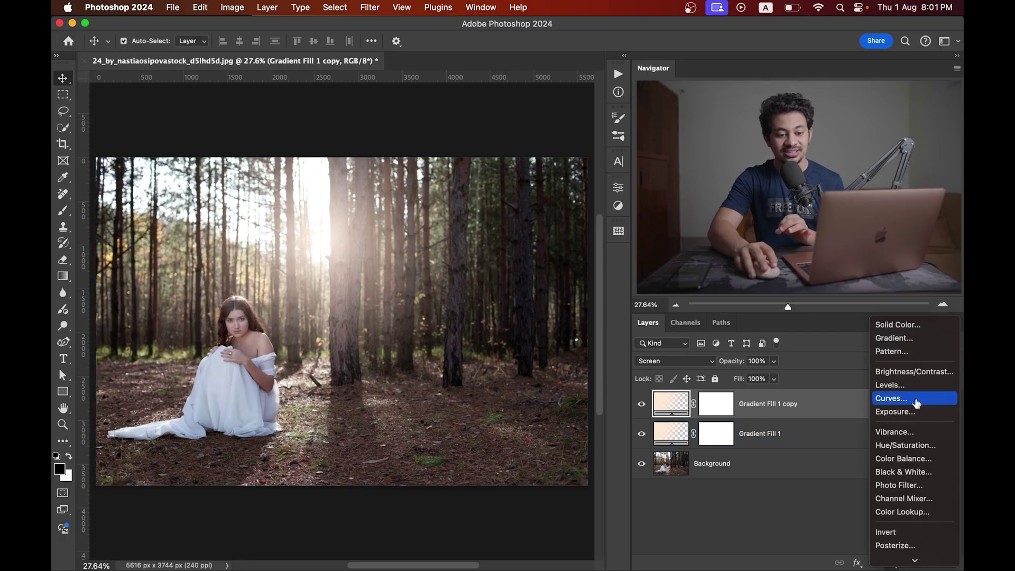
pyautogui.click(917, 345)
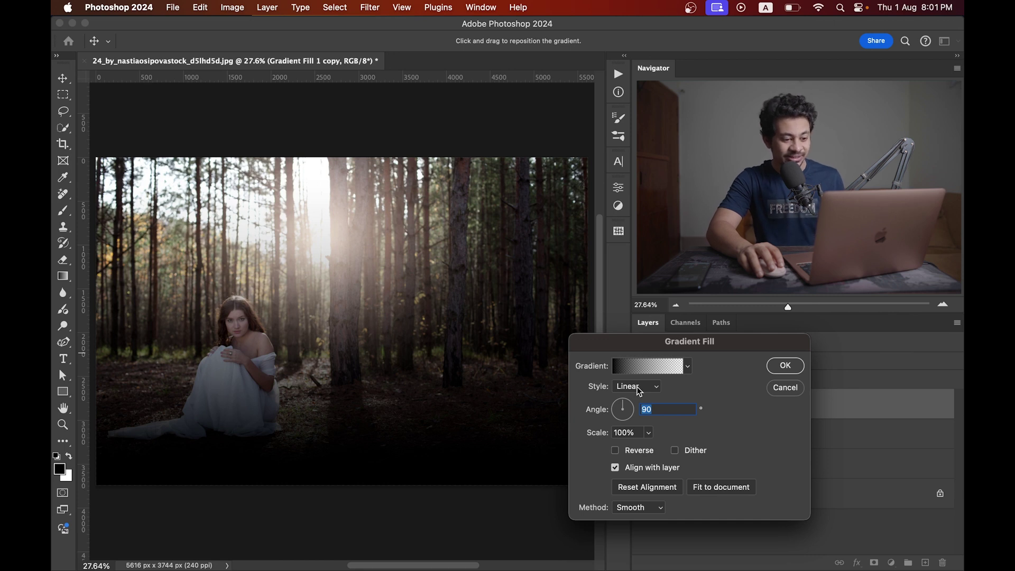
pyautogui.click(638, 370)
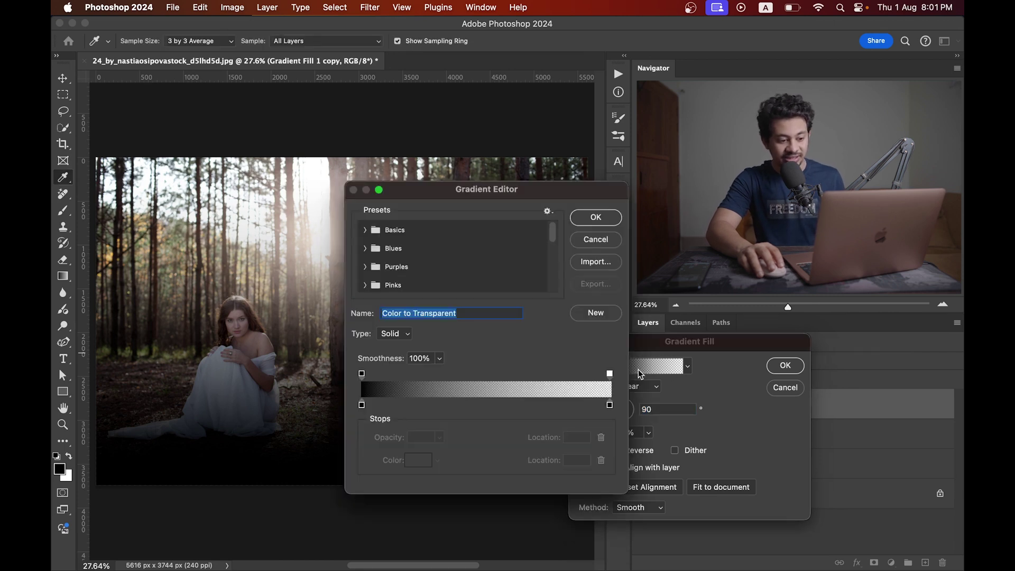
pyautogui.click(393, 334)
pyautogui.click(395, 343)
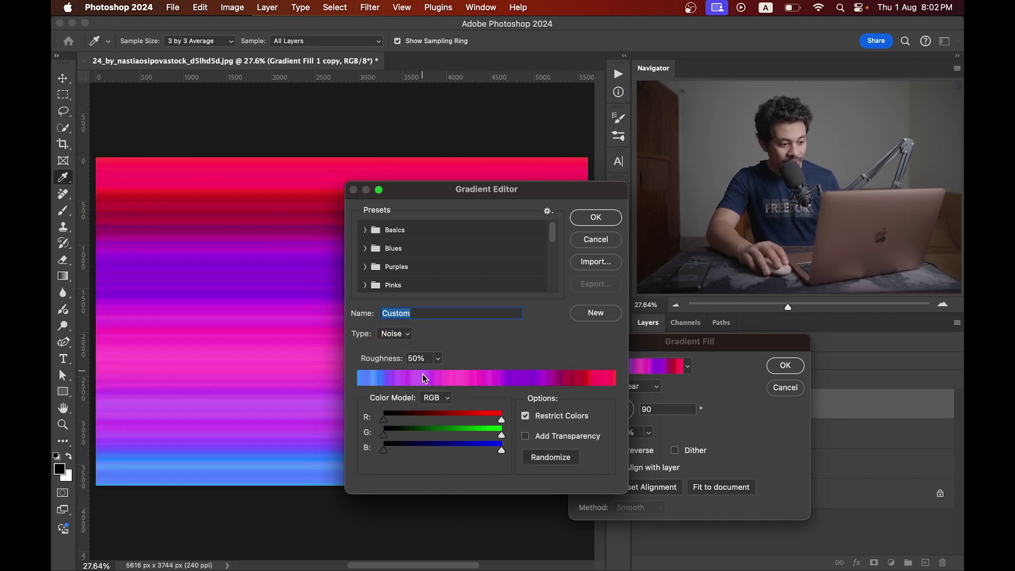
pyautogui.click(433, 397)
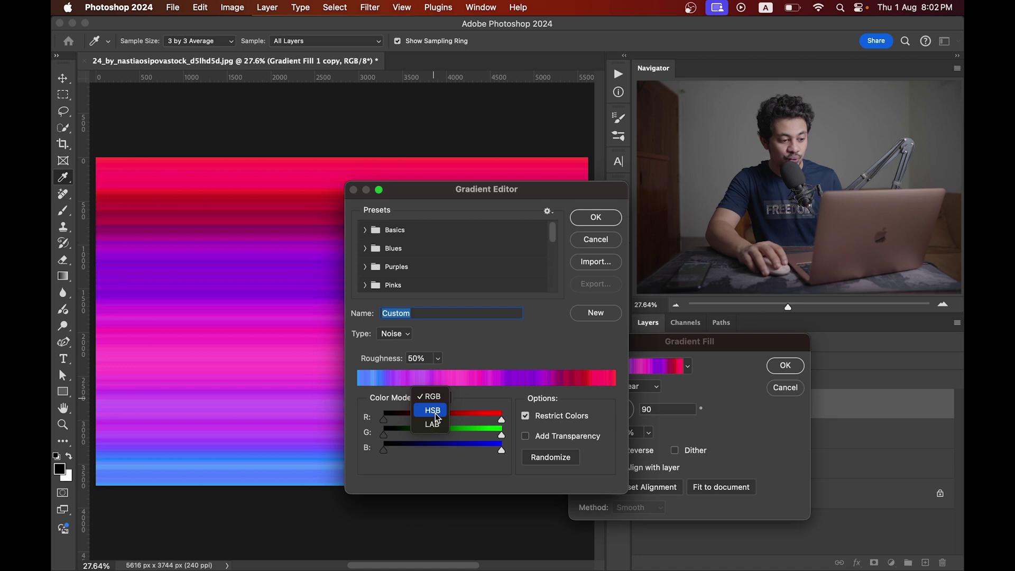
pyautogui.click(436, 412)
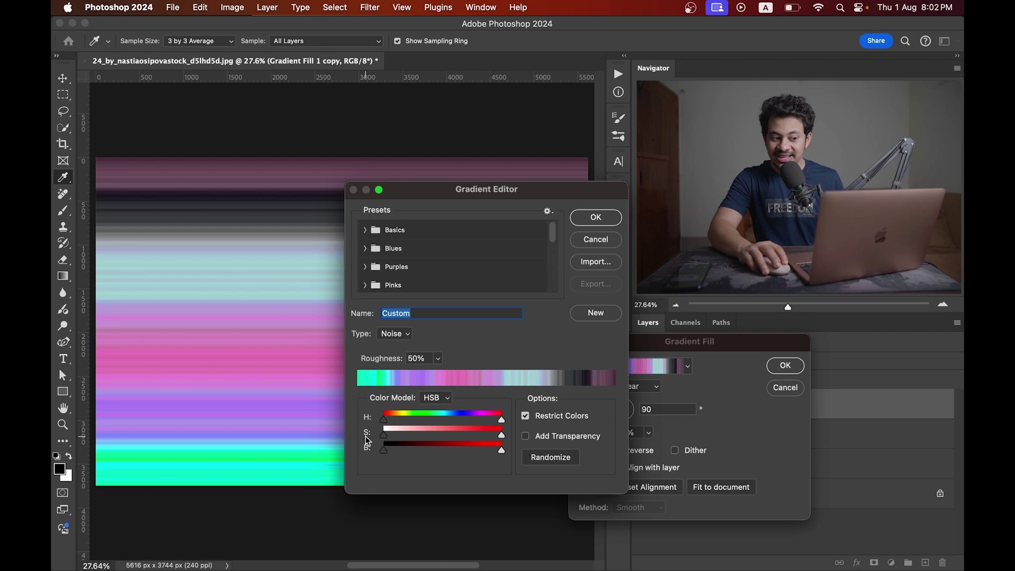
# Step: Drop the noise saturation to 0 and randomize until a suitable greyscale stripe pattern appears
pyautogui.moveTo(496, 437); pyautogui.dragTo(371, 431)
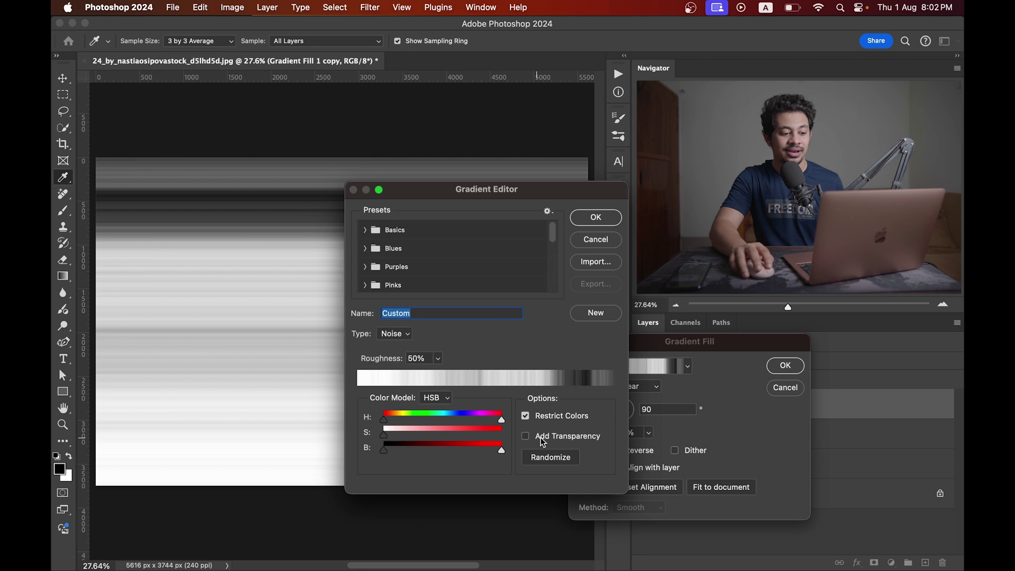
pyautogui.click(541, 458)
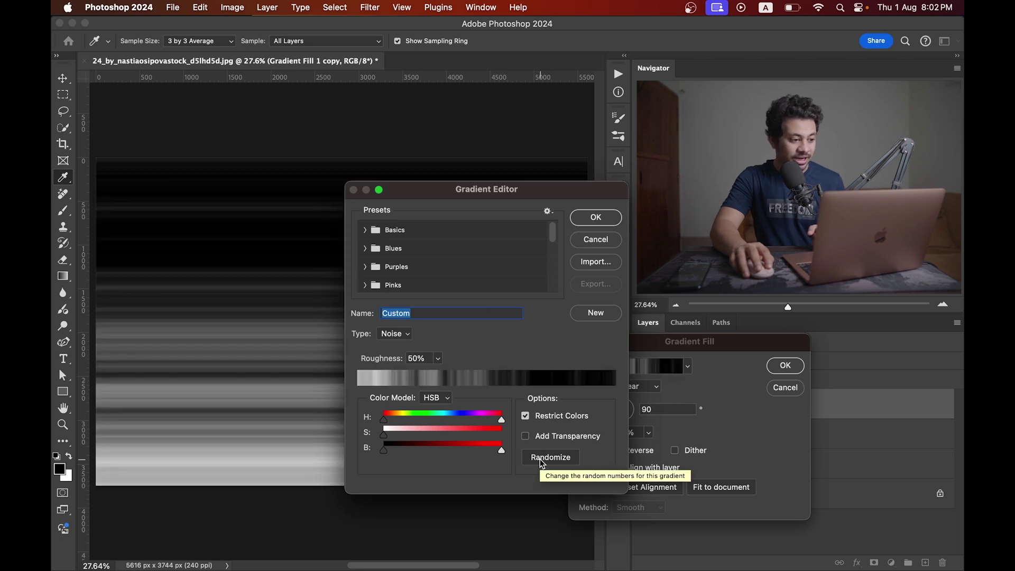
pyautogui.click(541, 459)
pyautogui.click(541, 459)
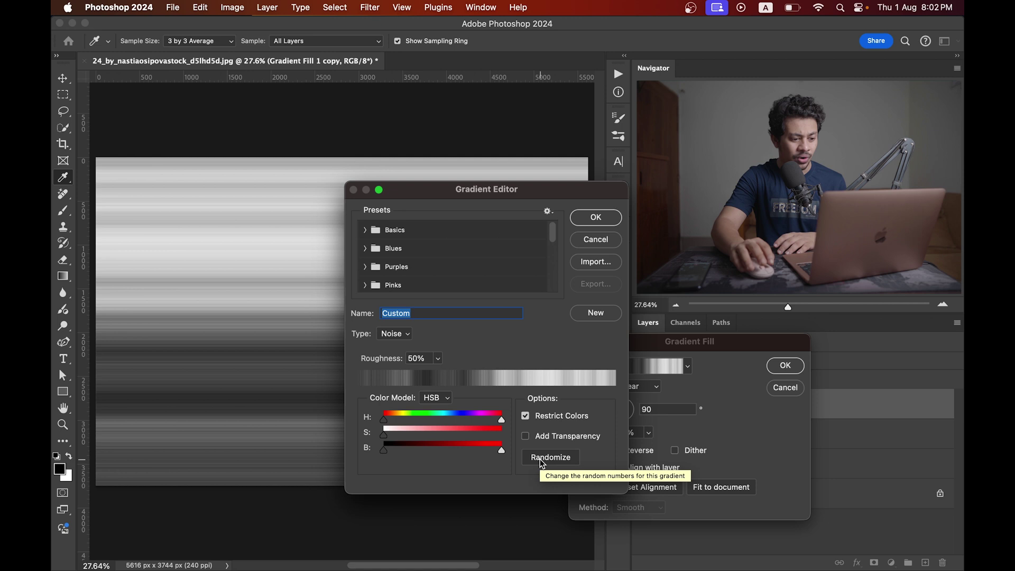
pyautogui.click(541, 460)
pyautogui.click(540, 459)
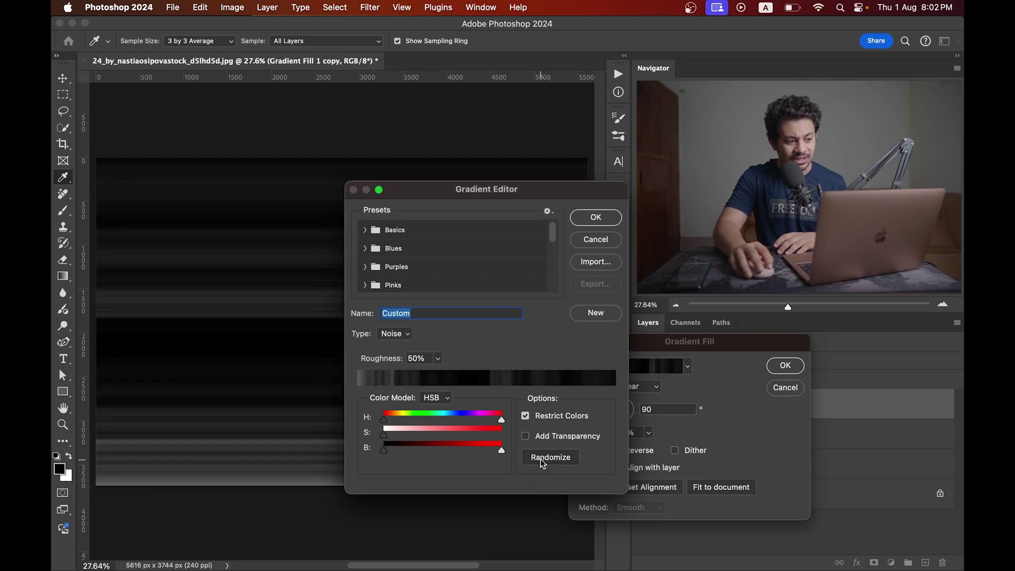
pyautogui.click(540, 459)
pyautogui.click(540, 459)
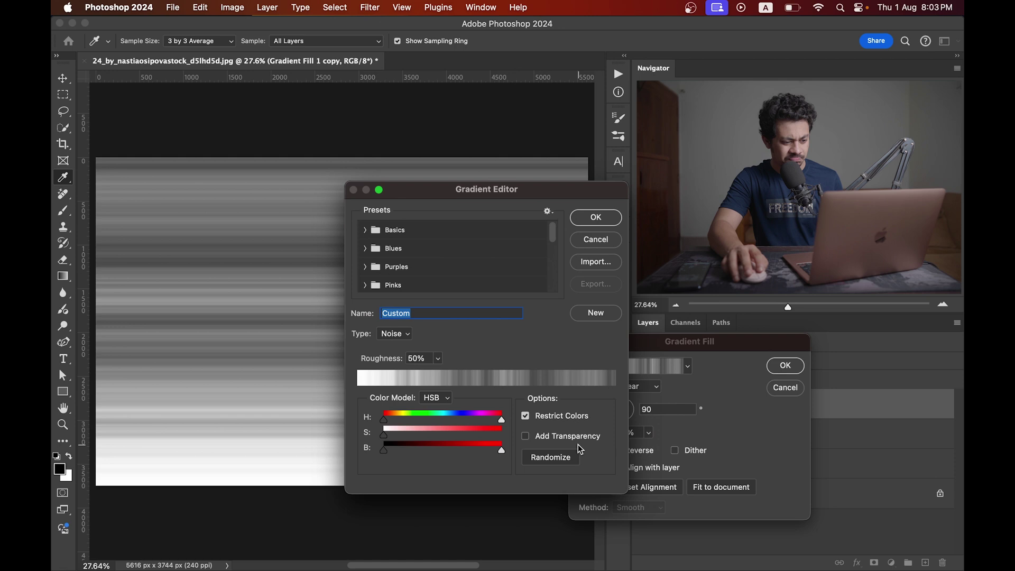
pyautogui.click(556, 458)
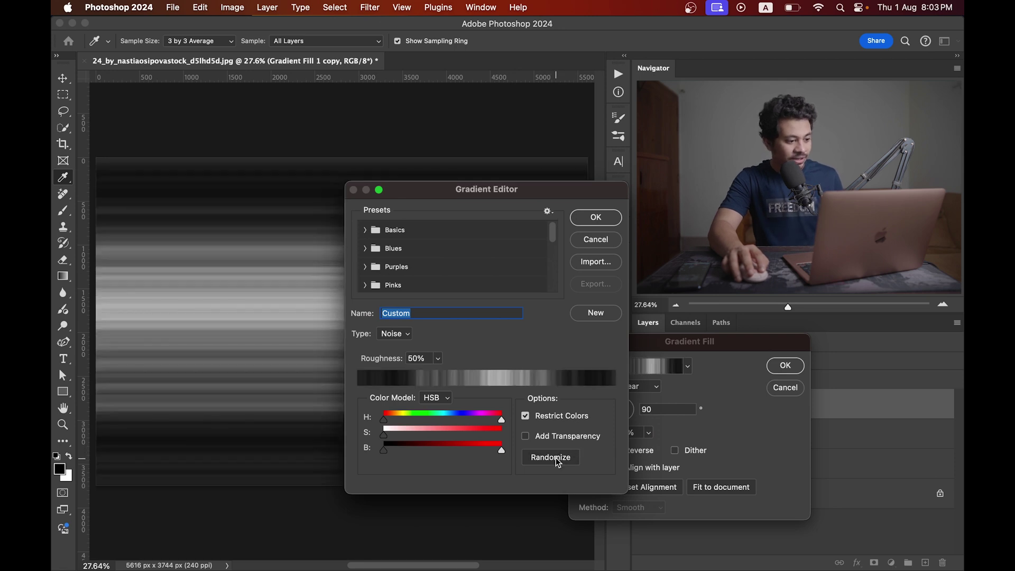
pyautogui.click(556, 458)
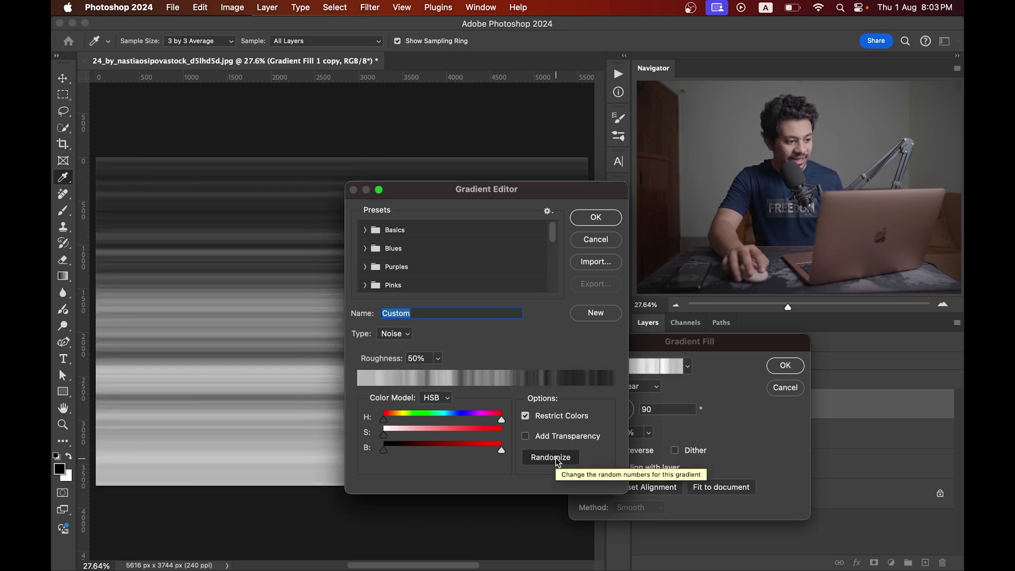
pyautogui.click(556, 458)
pyautogui.click(556, 458)
pyautogui.click(556, 458)
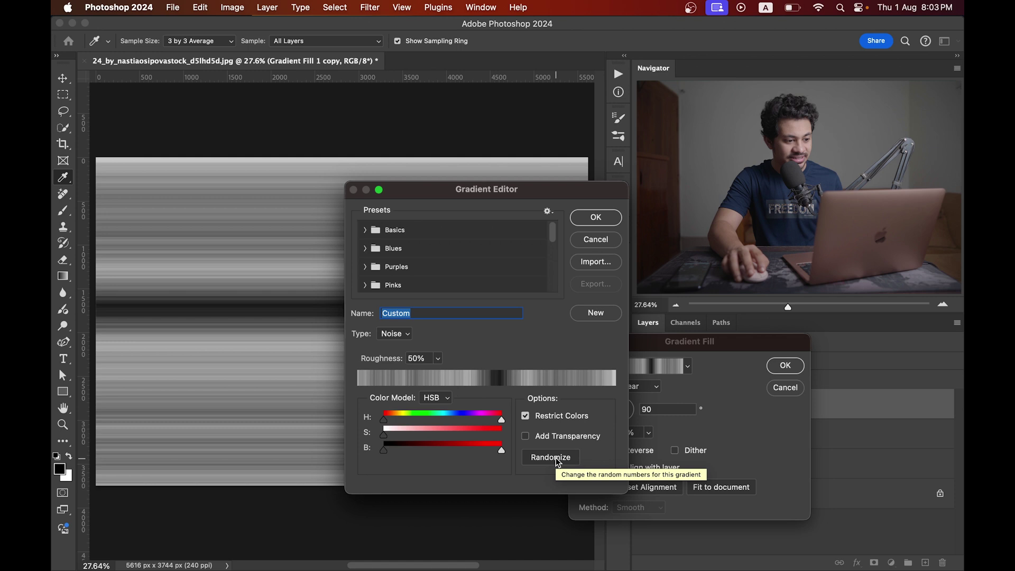
pyautogui.click(556, 458)
pyautogui.click(556, 458)
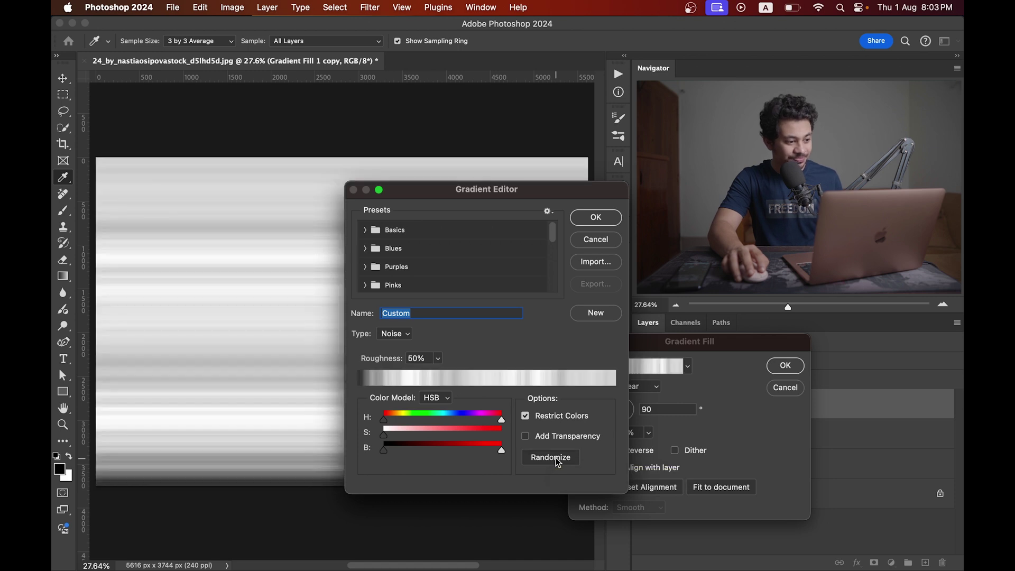
pyautogui.click(556, 458)
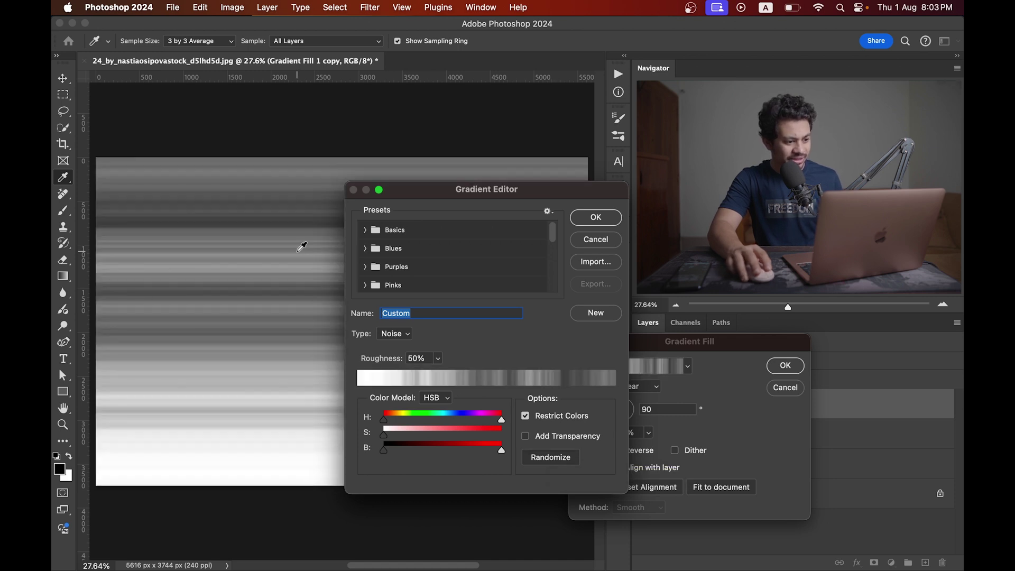
pyautogui.click(595, 217)
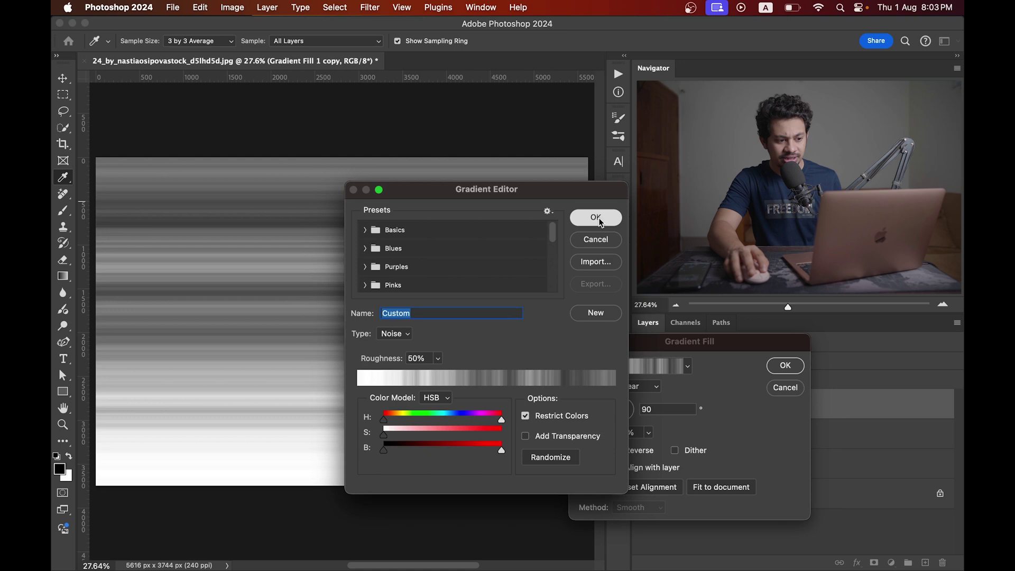
# Step: Create Gradient Fill 2 with the Angle gradient style
pyautogui.click(642, 388)
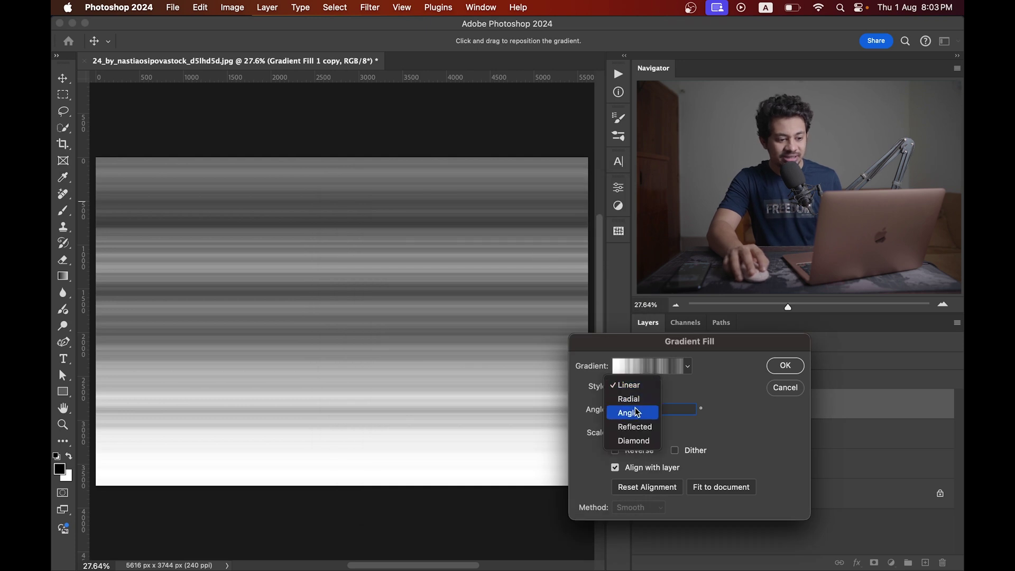
pyautogui.click(634, 412)
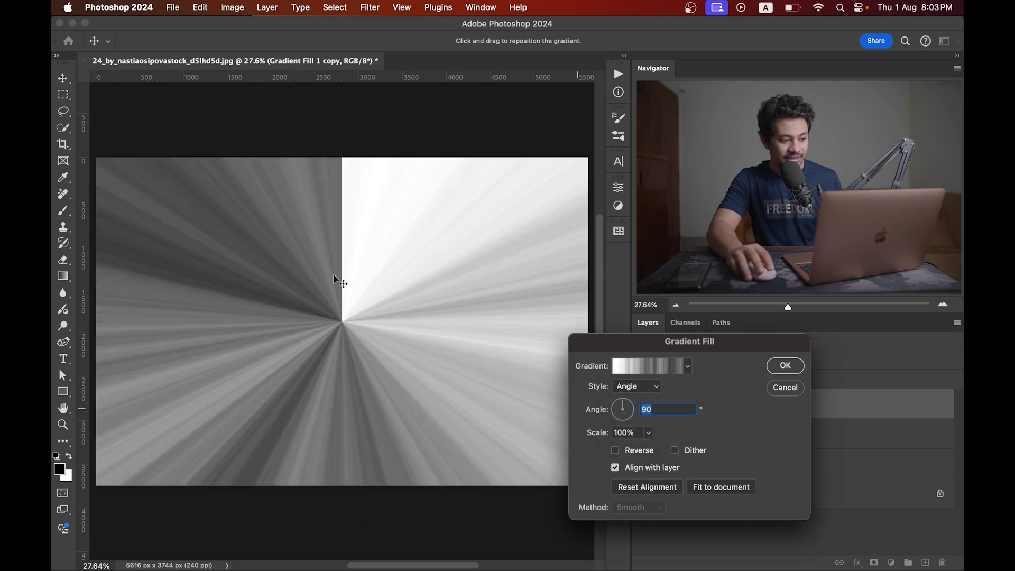
pyautogui.click(798, 370)
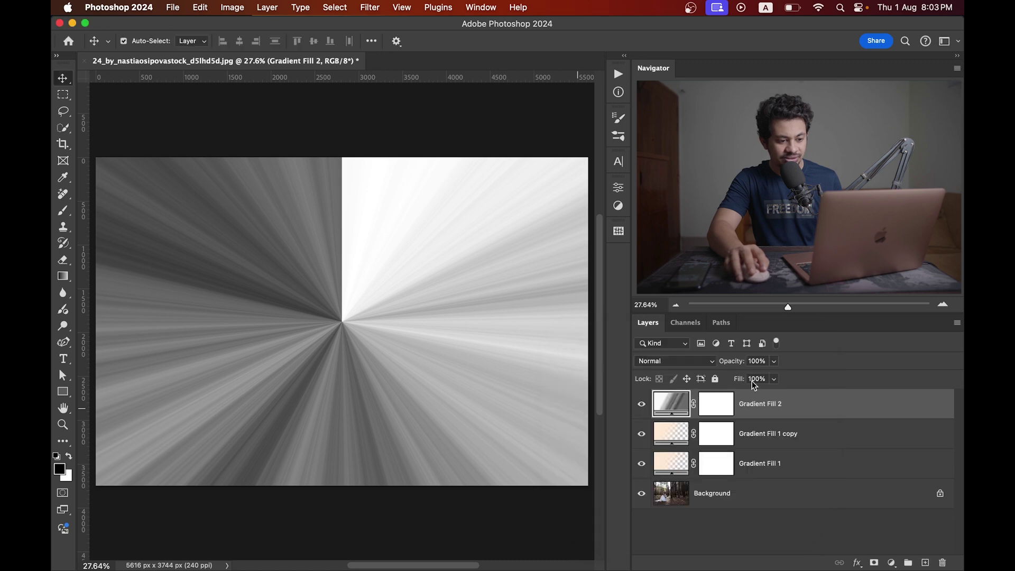
# Step: Move the ray centre toward the upper photo and blend Gradient Fill 2 in Screen mode
pyautogui.doubleClick(667, 406)
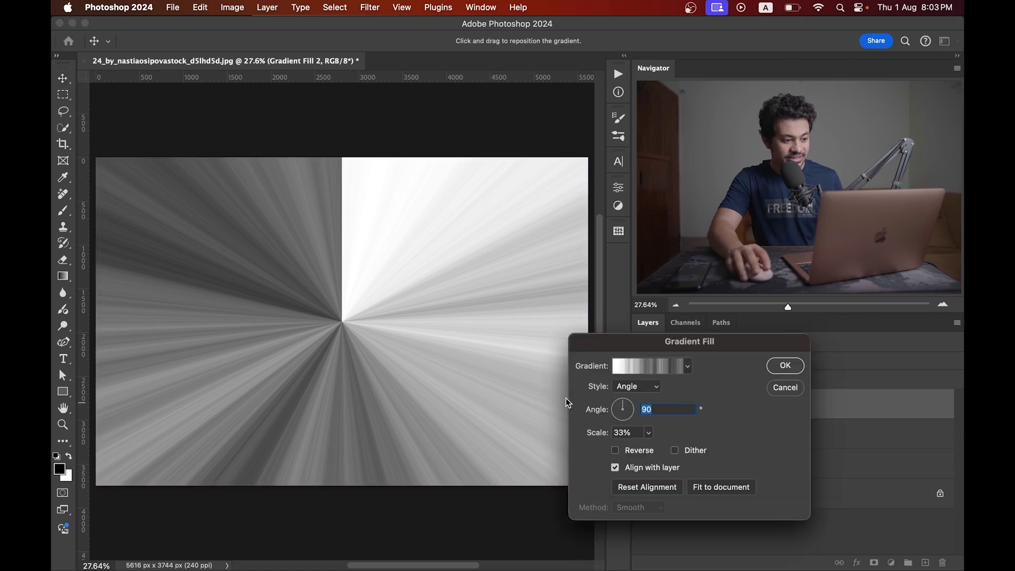
pyautogui.moveTo(372, 348); pyautogui.dragTo(335, 254)
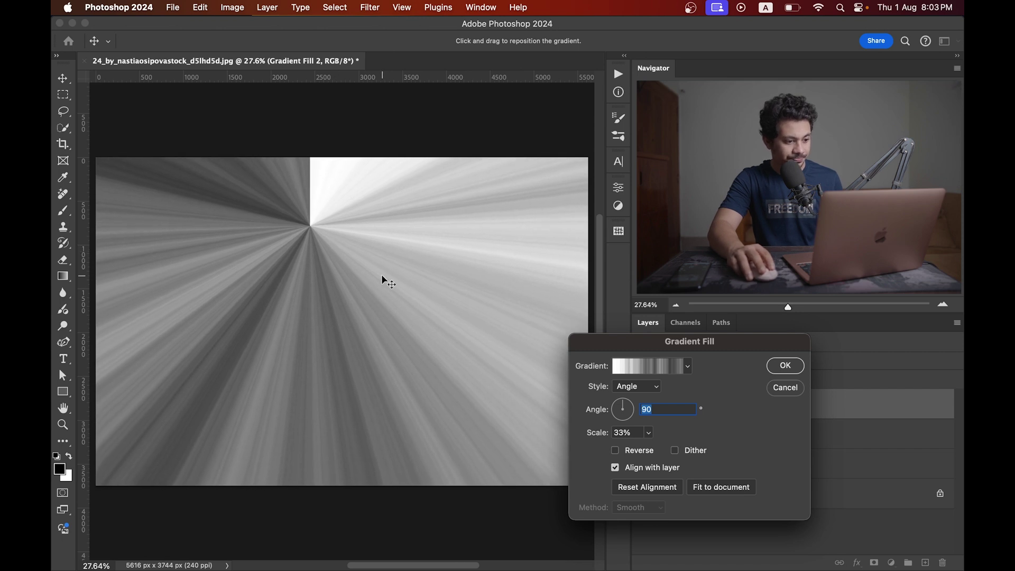
pyautogui.click(785, 365)
pyautogui.click(670, 363)
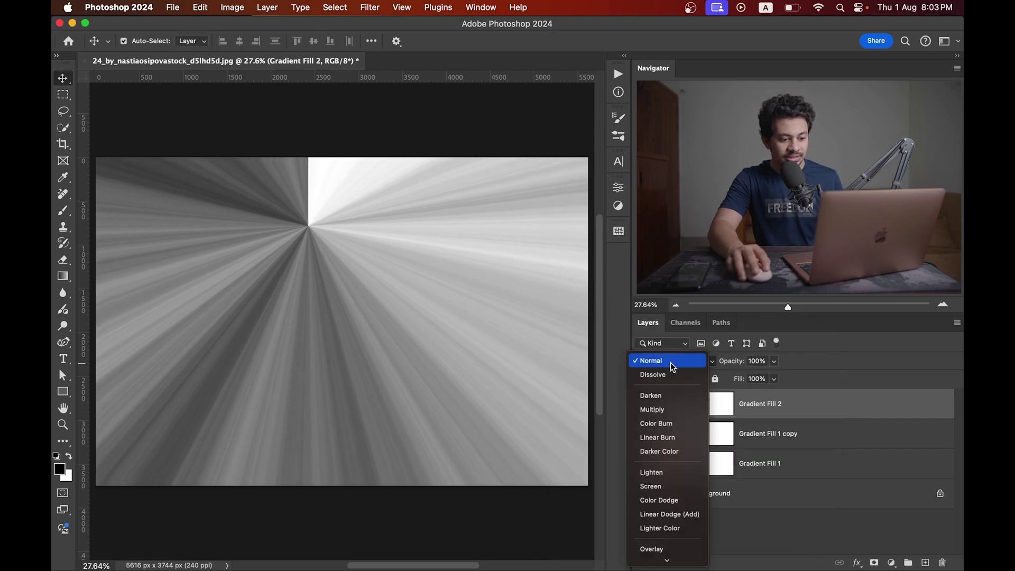
pyautogui.scroll(-3, 667, 491)
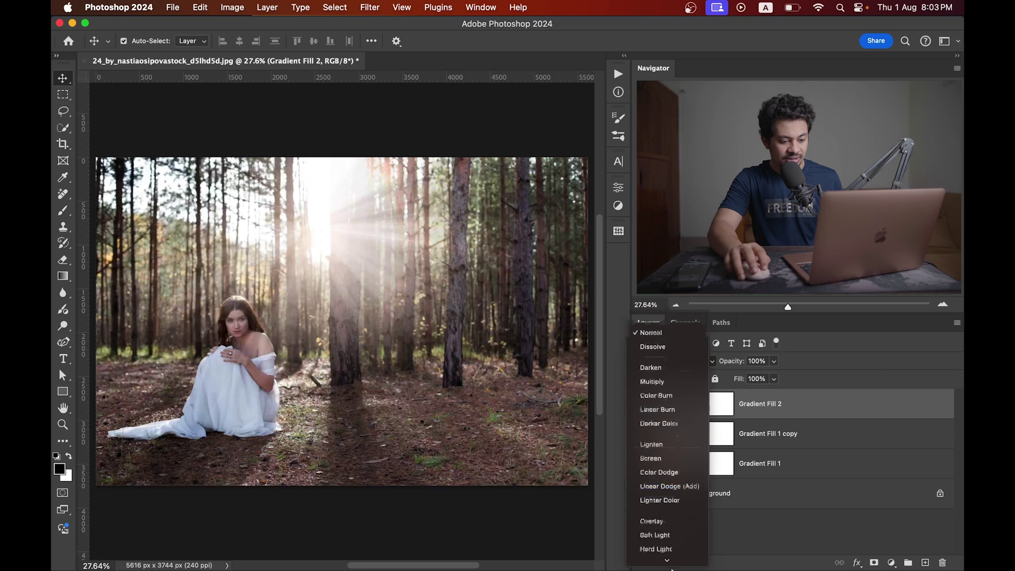
pyautogui.click(652, 388)
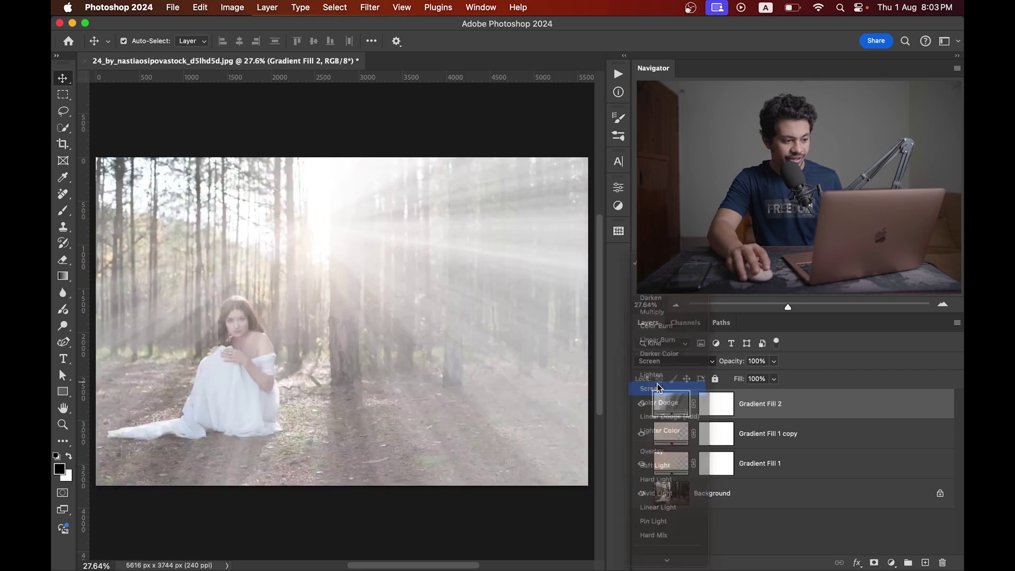
pyautogui.moveTo(338, 216); pyautogui.dragTo(374, 233)
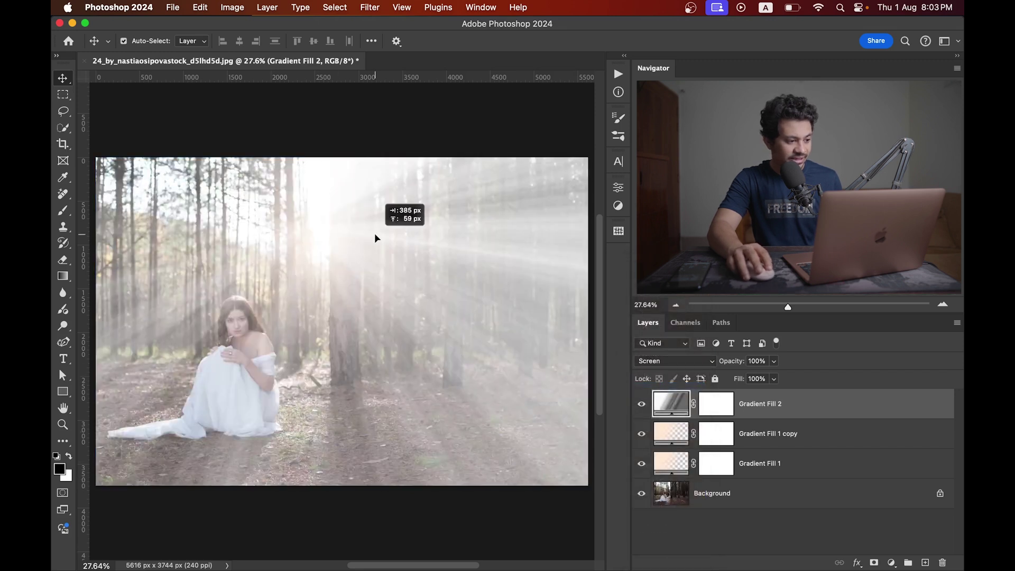
# Step: Re-randomize Gradient Fill 2's noise gradient to get a different set of sun rays
pyautogui.doubleClick(671, 404)
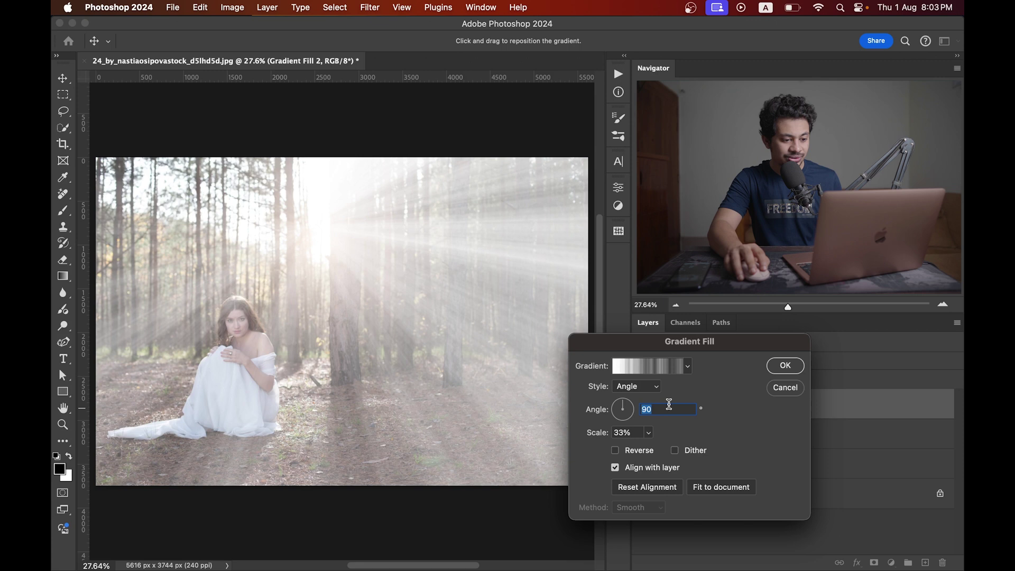
pyautogui.click(640, 366)
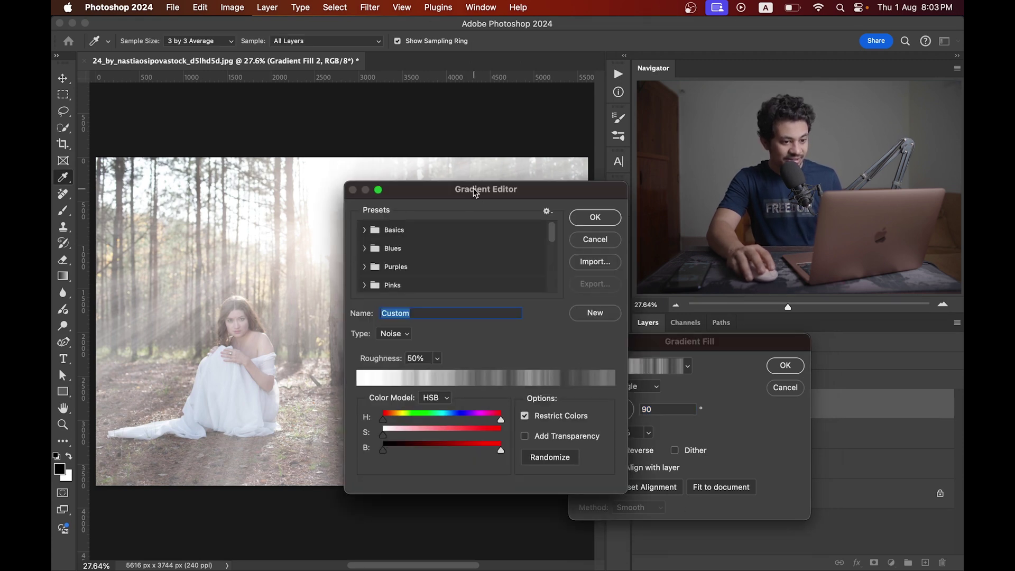
pyautogui.click(546, 458)
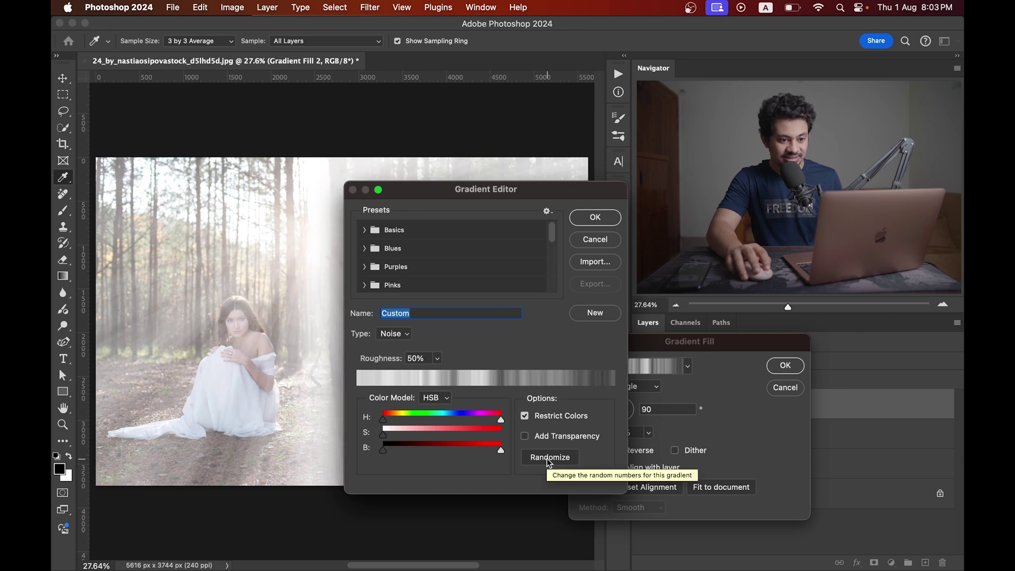
pyautogui.click(547, 458)
pyautogui.click(546, 458)
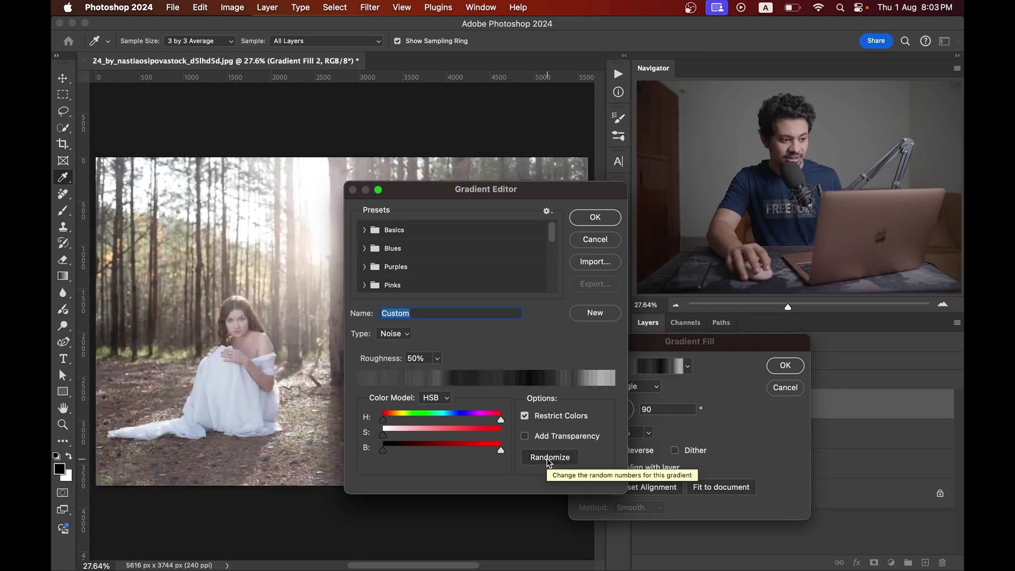
pyautogui.click(546, 459)
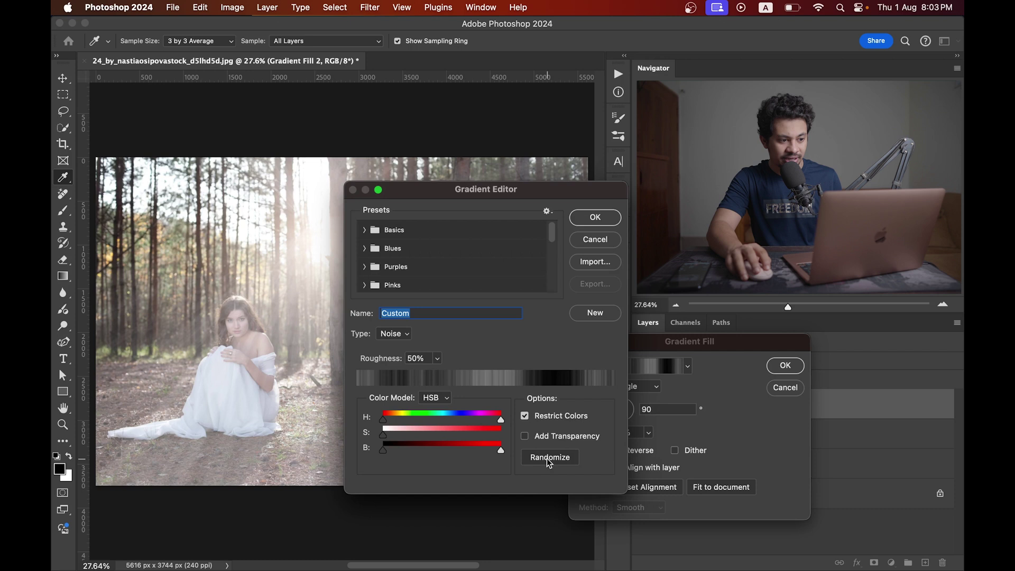
pyautogui.click(594, 218)
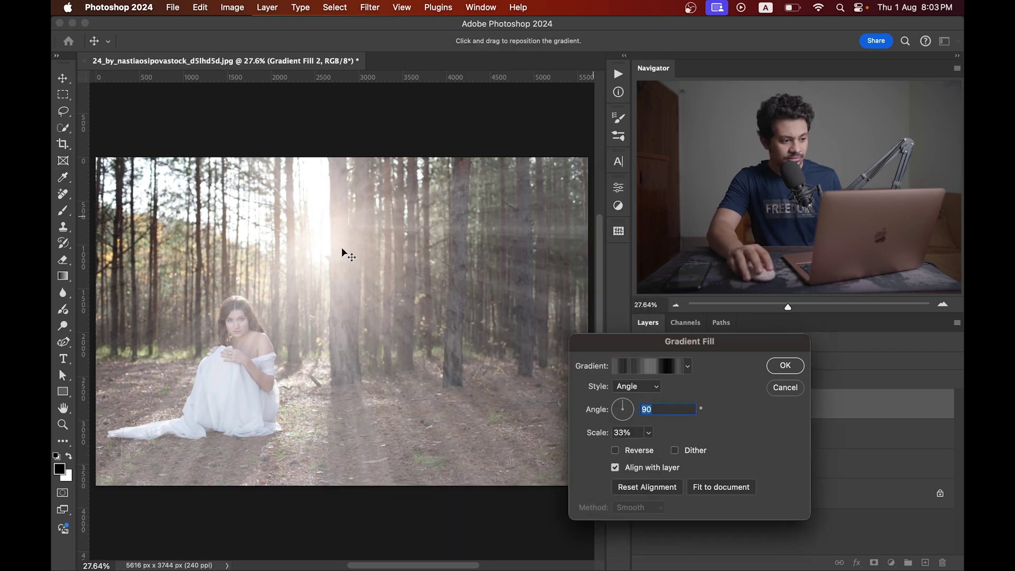
pyautogui.click(785, 365)
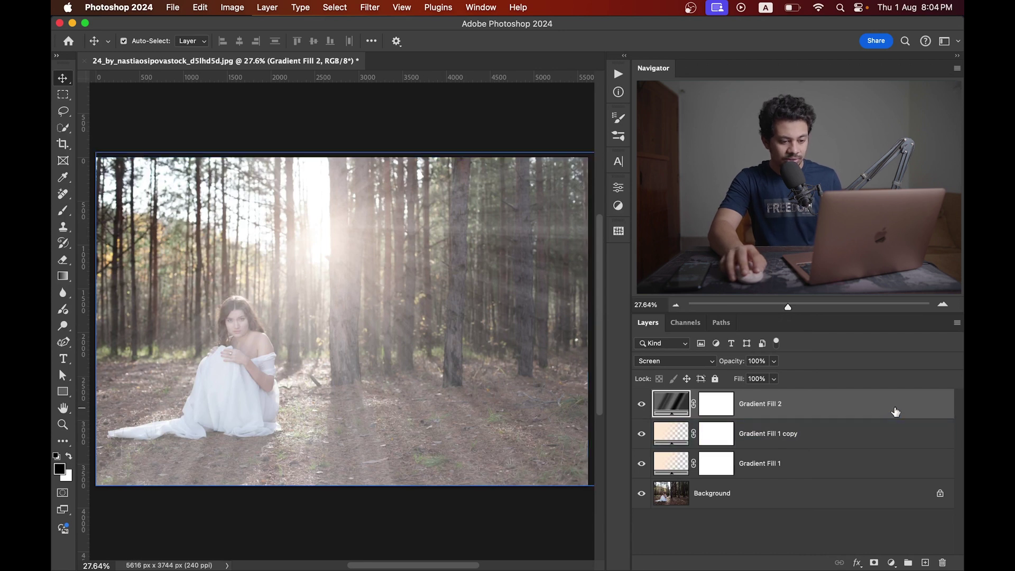
# Step: Add a Levels adjustment clipped to Gradient Fill 2
pyautogui.click(892, 563)
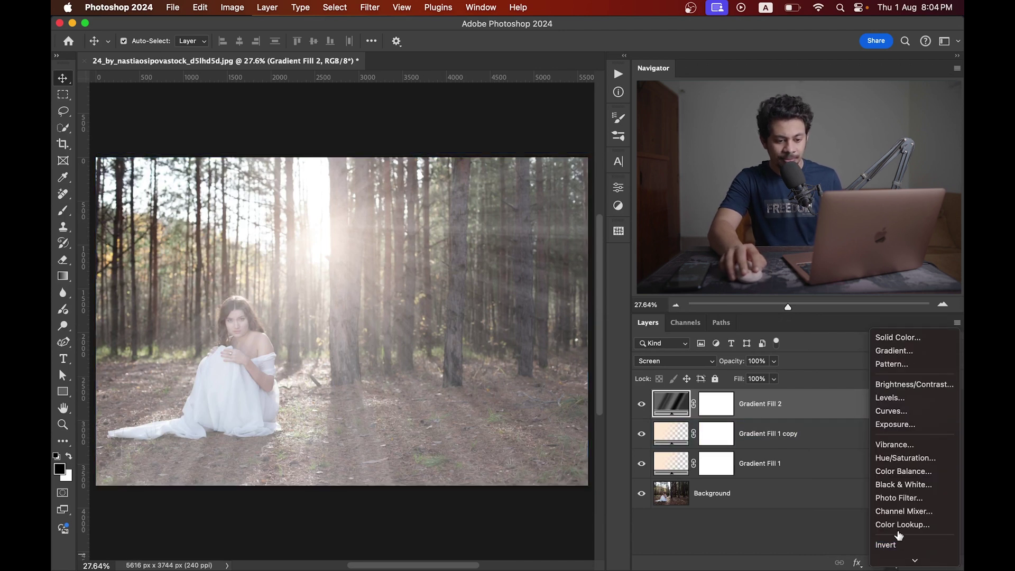
pyautogui.click(890, 399)
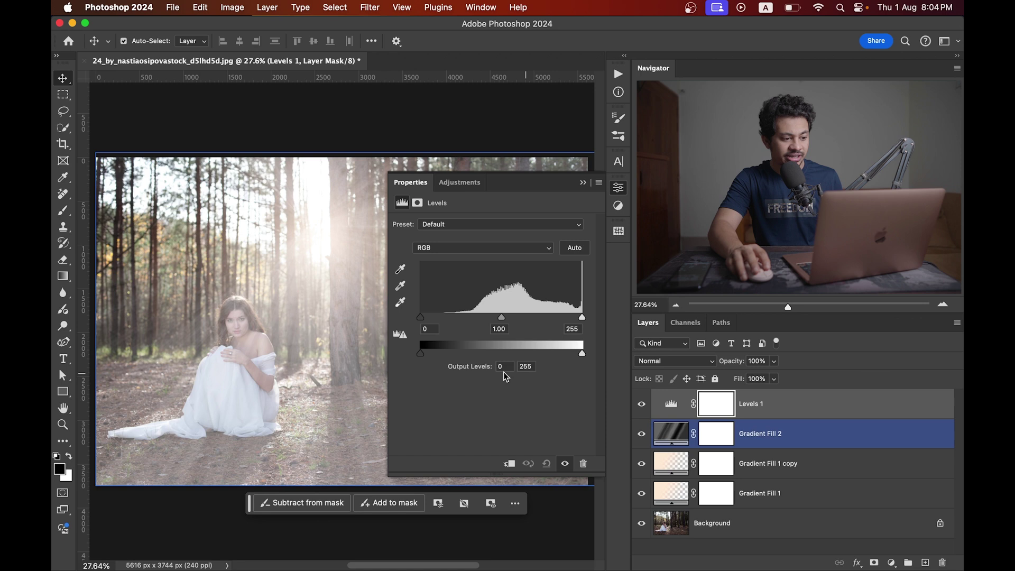
pyautogui.moveTo(317, 294); pyautogui.dragTo(219, 270)
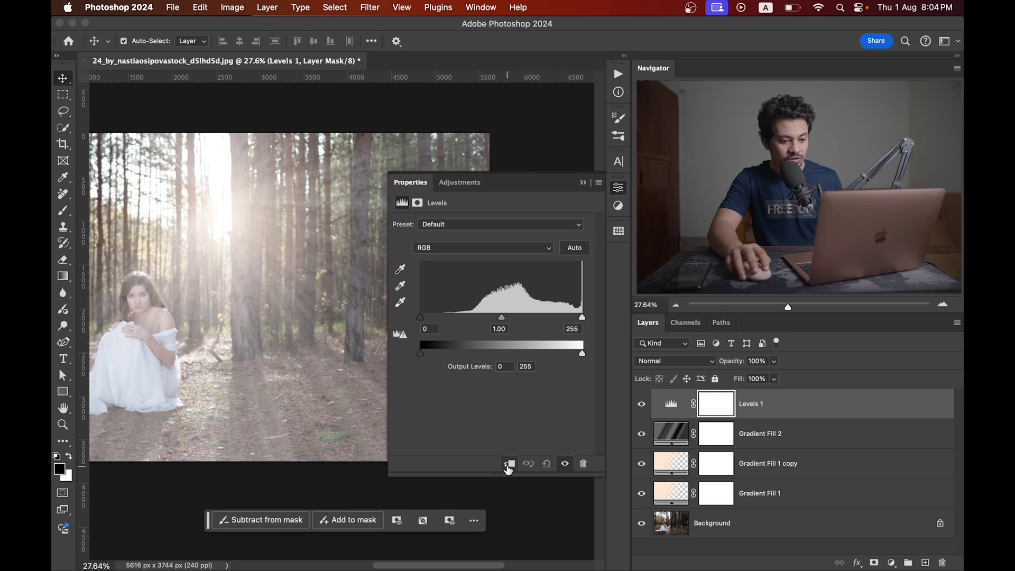
pyautogui.click(509, 465)
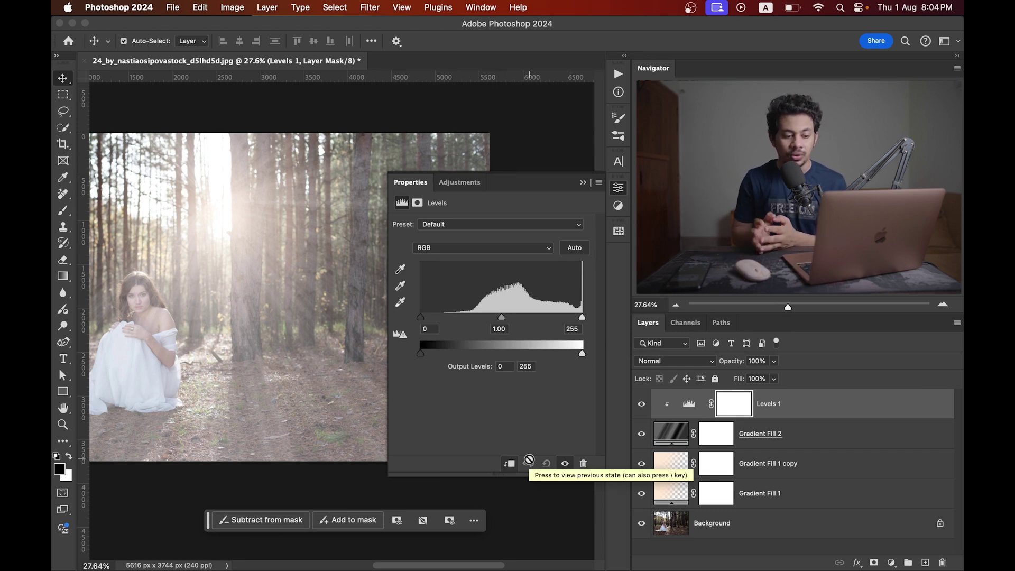
pyautogui.click(931, 456)
pyautogui.click(820, 435)
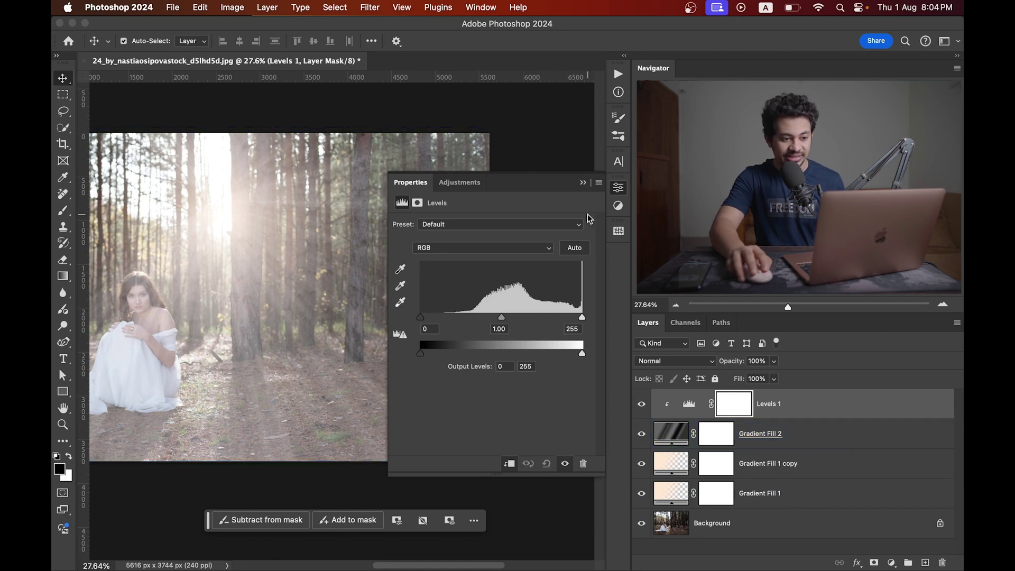
# Step: Set the Levels input black point to about 66 and white to 218, then hide it to compare
pyautogui.click(685, 406)
pyautogui.click(686, 409)
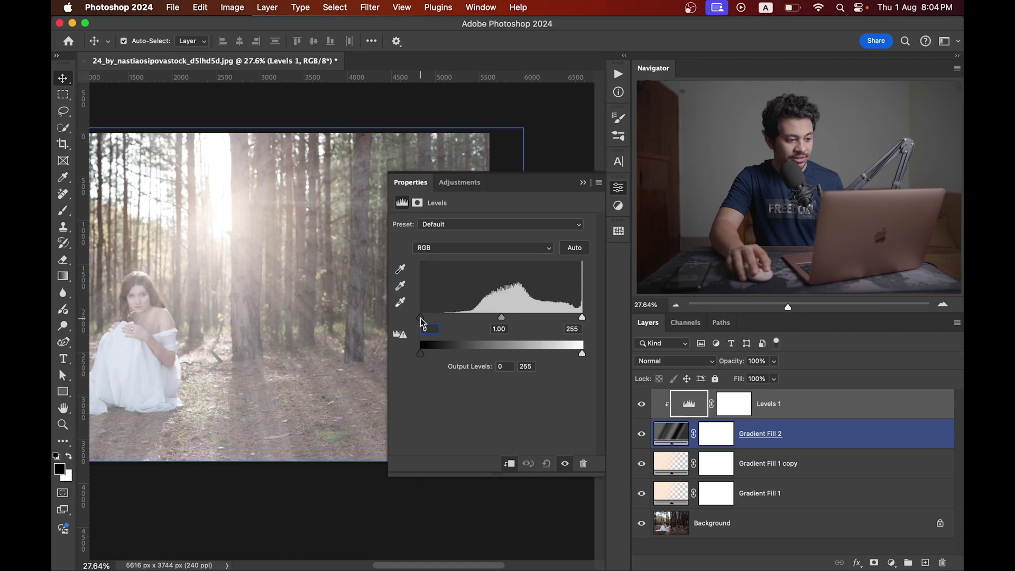
pyautogui.moveTo(423, 323); pyautogui.dragTo(463, 323)
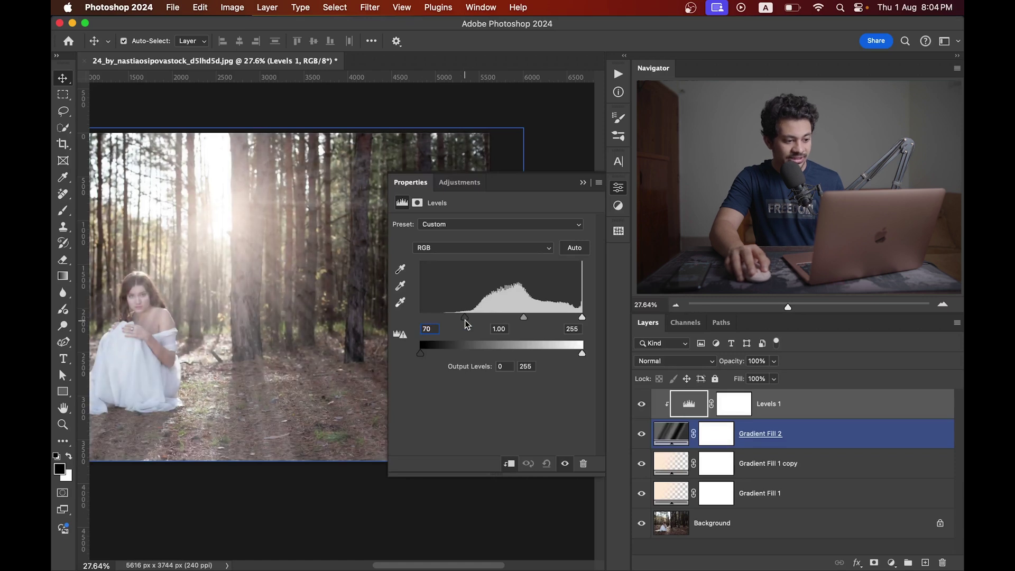
pyautogui.moveTo(582, 318); pyautogui.dragTo(560, 321)
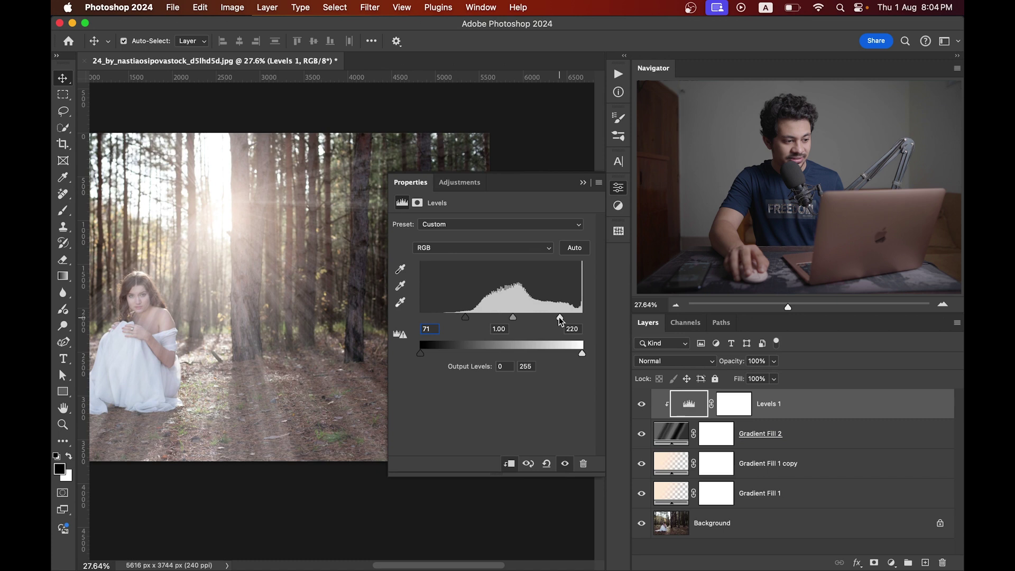
pyautogui.moveTo(465, 317); pyautogui.dragTo(475, 324)
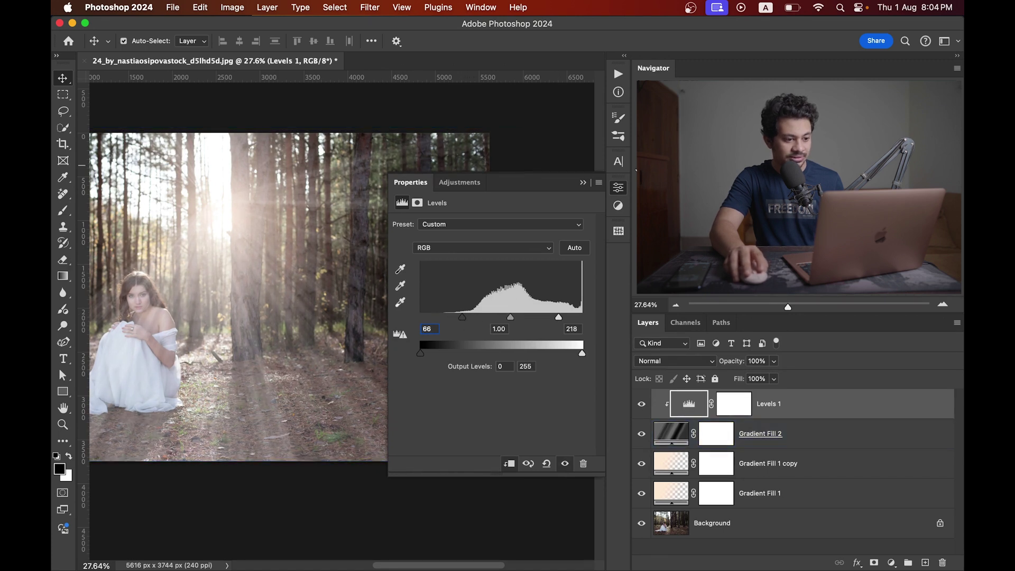
pyautogui.click(617, 189)
pyautogui.click(641, 406)
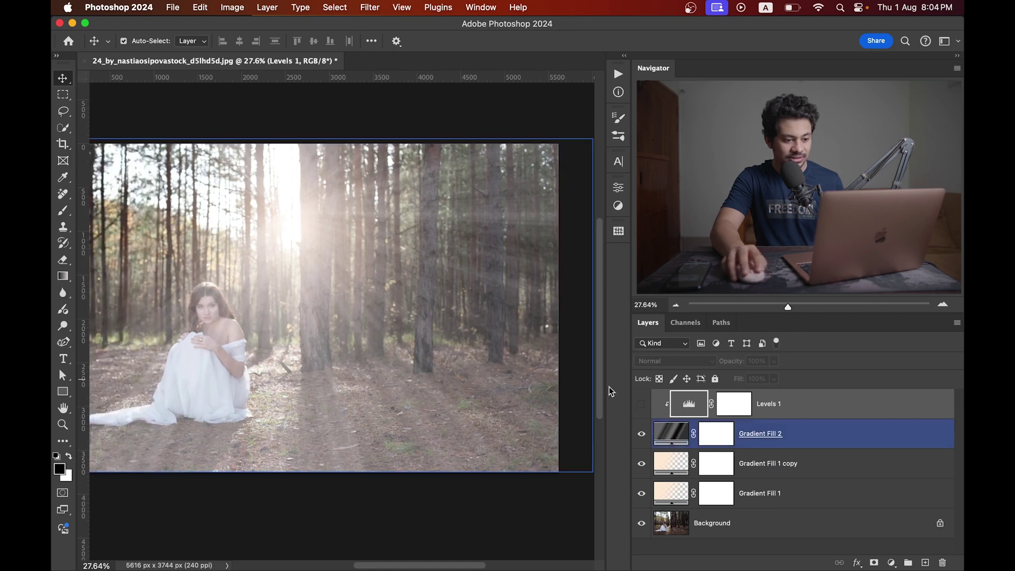
# Step: Turn Levels 1 back on, select Gradient Fill 2, and pan around to inspect the rays
pyautogui.click(639, 406)
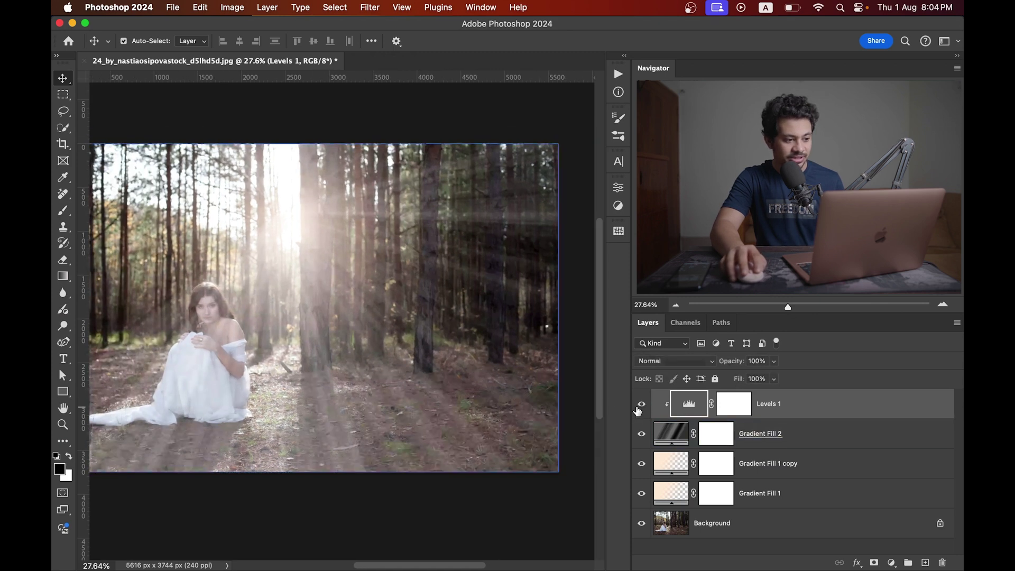
pyautogui.click(392, 311)
pyautogui.scroll(-2, 391, 312)
pyautogui.moveTo(451, 211); pyautogui.dragTo(402, 235)
pyautogui.scroll(-2, 401, 235)
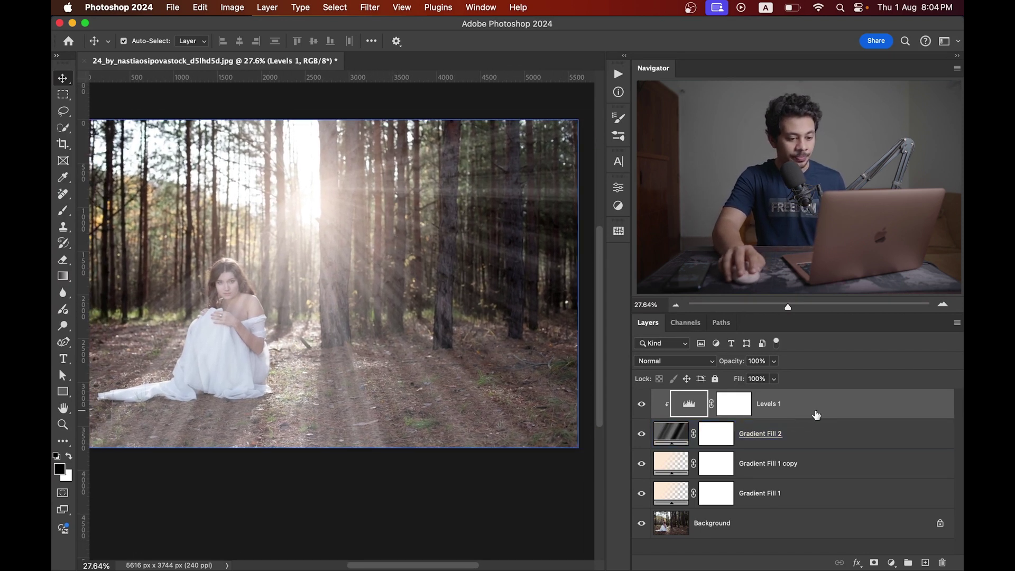
pyautogui.hscroll(-2, 458, 287)
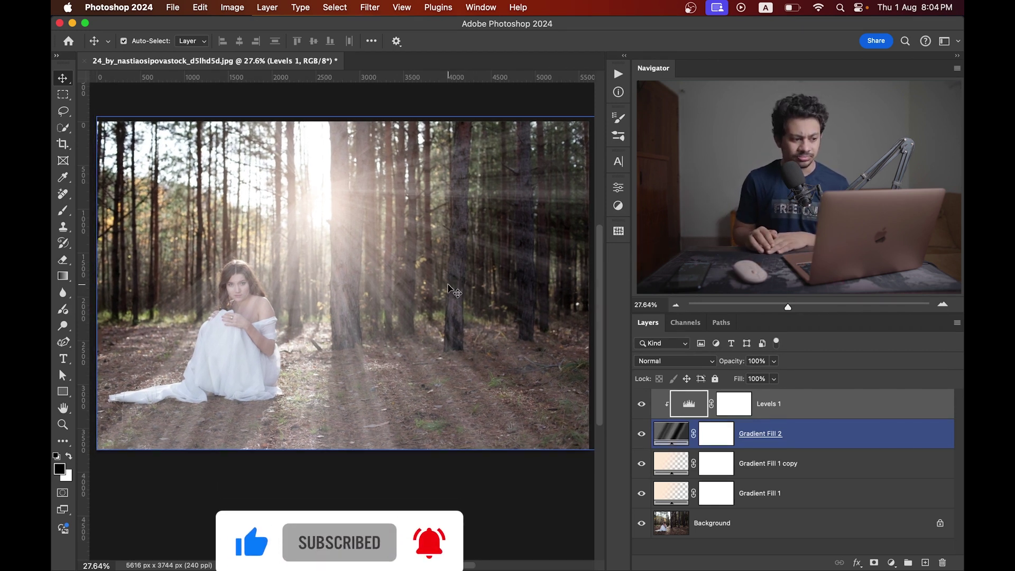
pyautogui.scroll(-2, 325, 282)
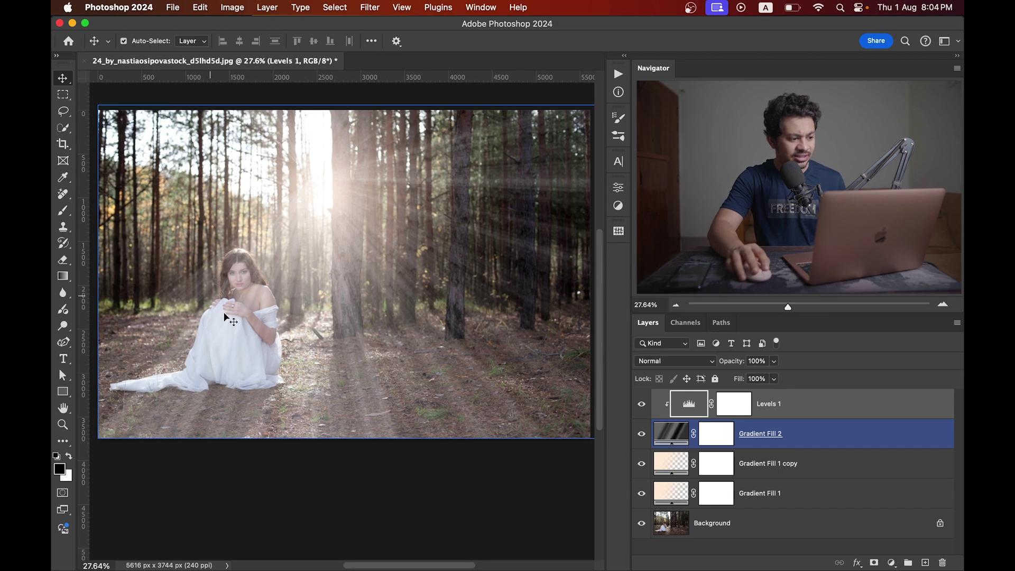
pyautogui.hscroll(7, 241, 316)
pyautogui.scroll(2, 241, 316)
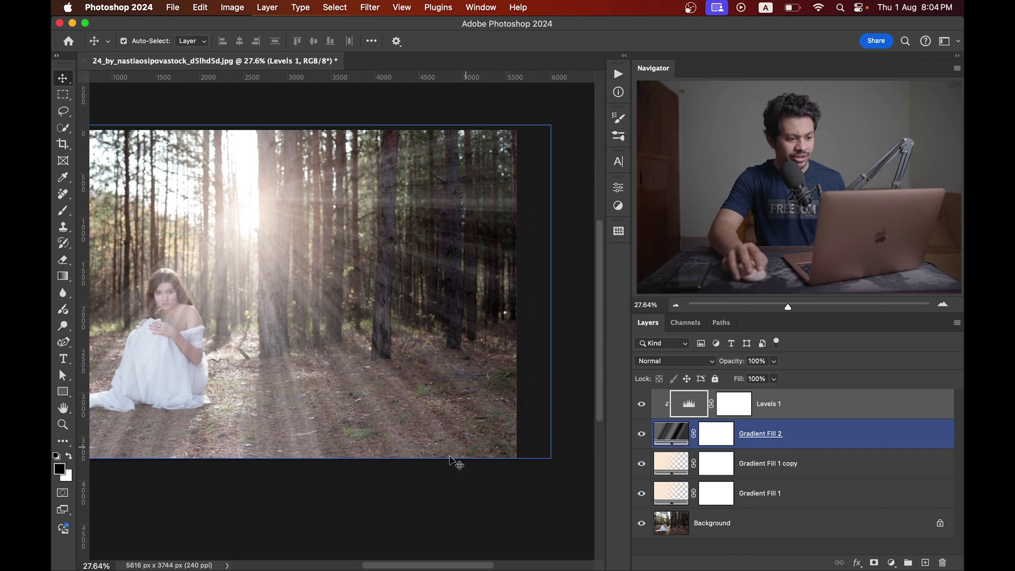
pyautogui.moveTo(381, 386); pyautogui.dragTo(415, 389)
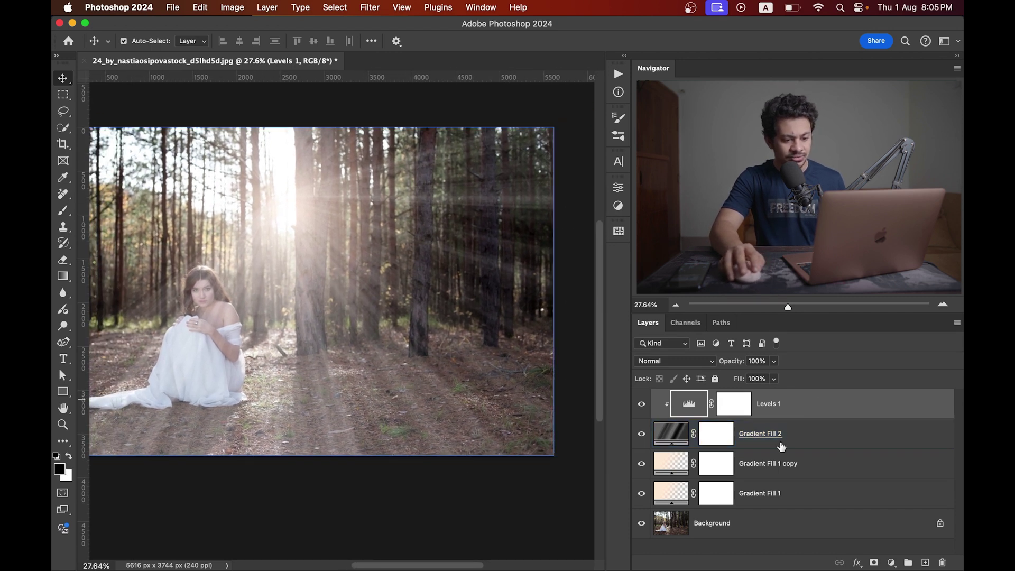
# Step: Target Gradient Fill 2's mask with a 1262 px, low-opacity brush
pyautogui.click(731, 434)
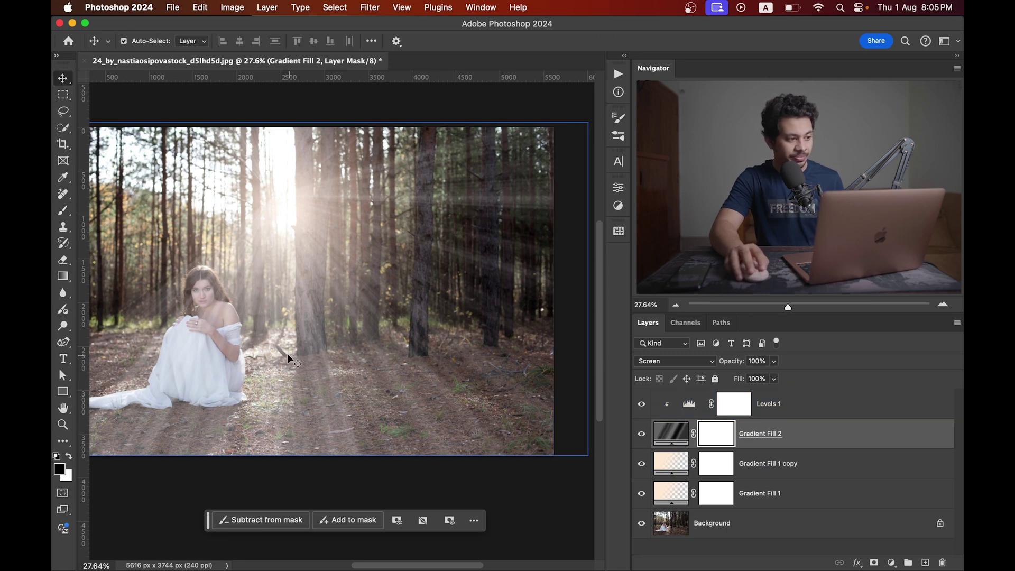
pyautogui.click(63, 211)
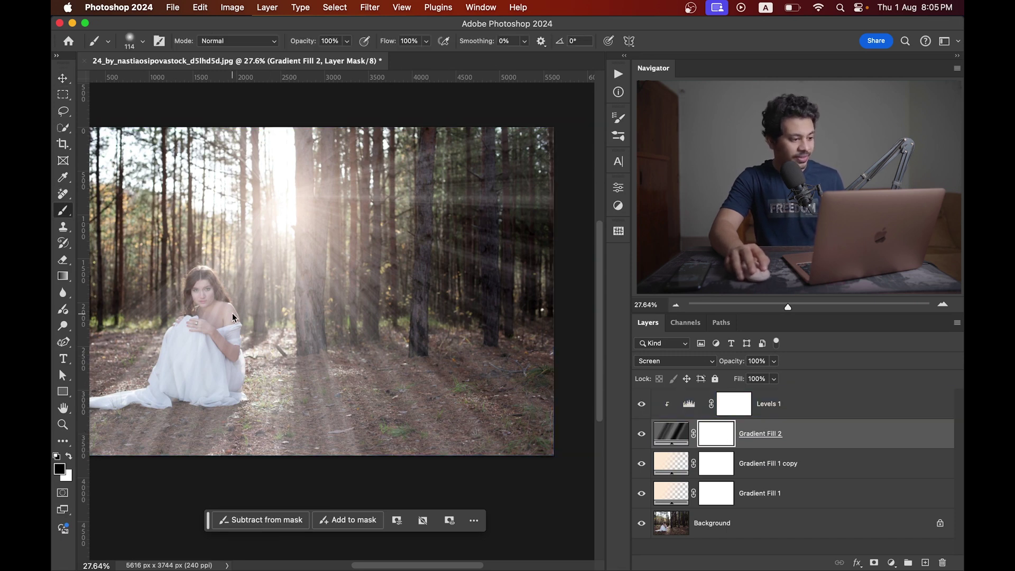
pyautogui.click(141, 41)
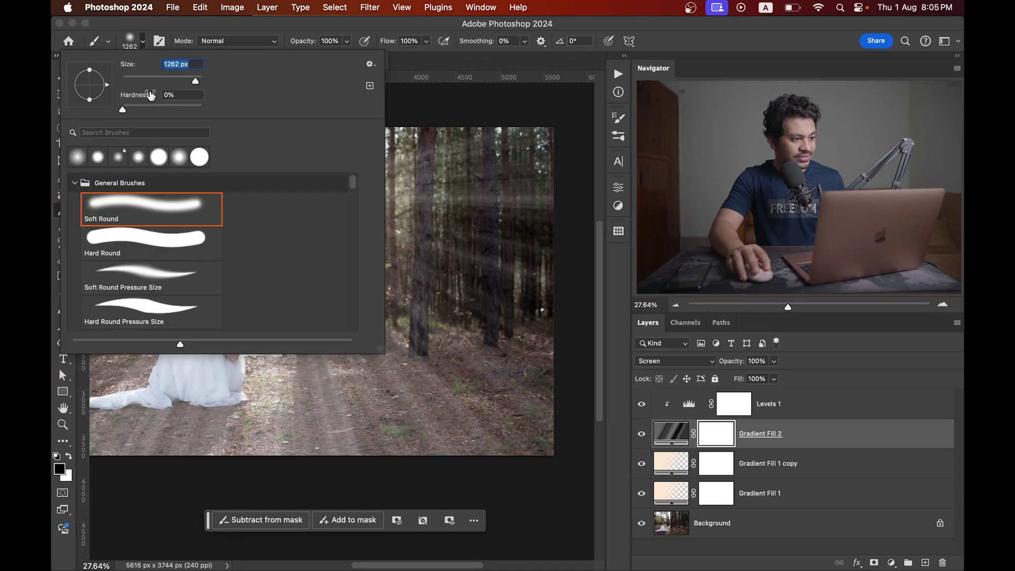
pyautogui.click(300, 8)
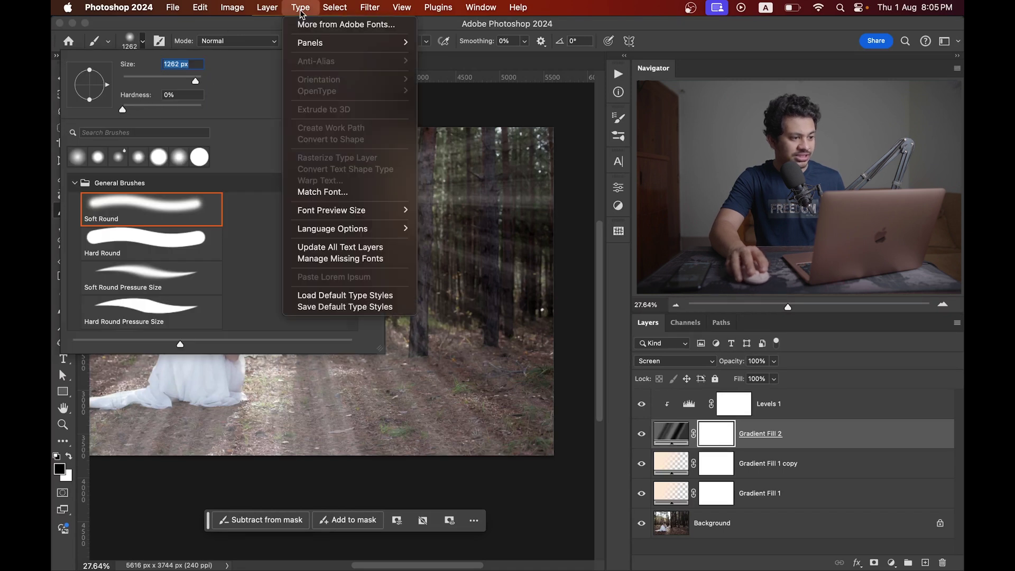
pyautogui.click(262, 21)
pyautogui.click(300, 44)
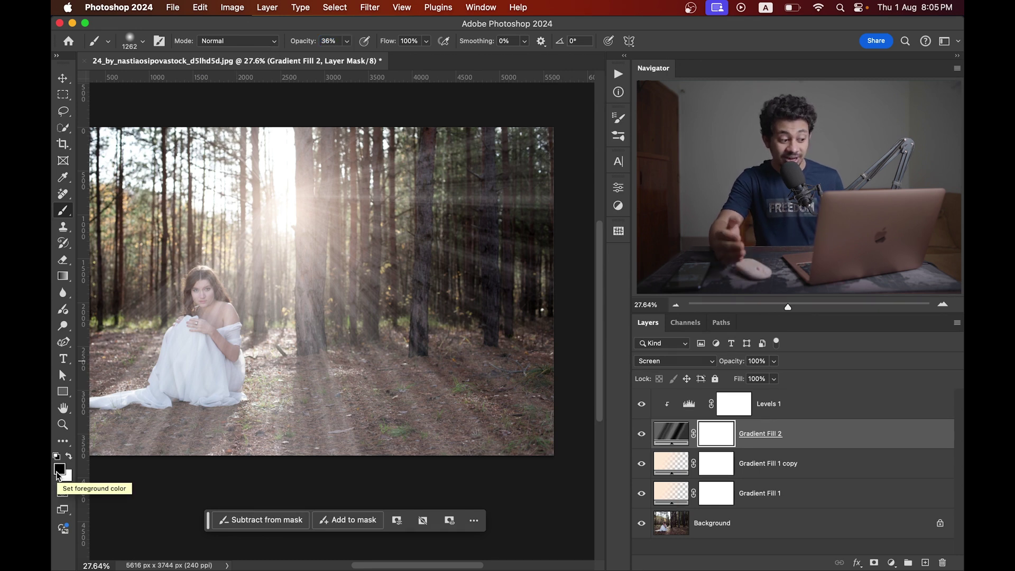
# Step: Mask the rays out at the top right and, at 18% opacity, over the bottom ground
pyautogui.scroll(-1, 420, 274)
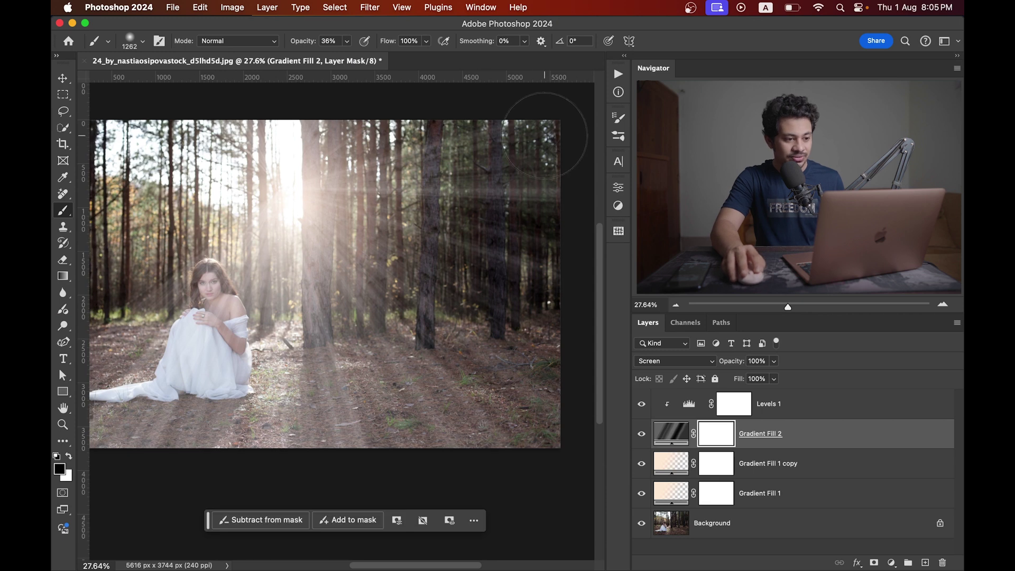
pyautogui.moveTo(437, 222)
pyautogui.mouseDown()
pyautogui.moveTo(475, 222)
pyautogui.moveTo(520, 153)
pyautogui.moveTo(462, 142)
pyautogui.moveTo(550, 201)
pyautogui.moveTo(529, 365)
pyautogui.moveTo(468, 404)
pyautogui.mouseUp()
pyautogui.scroll(-3, 391, 227)
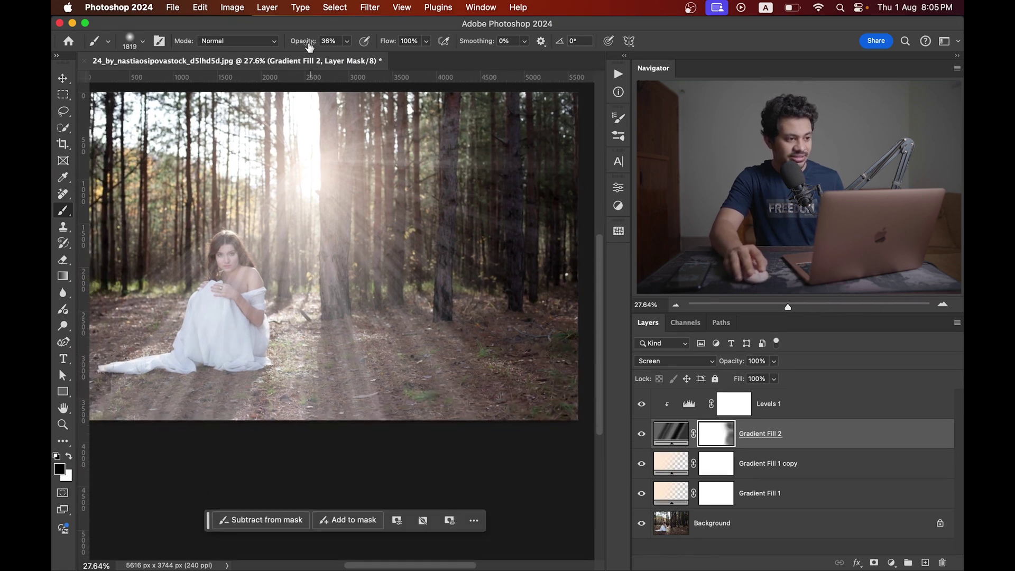
pyautogui.moveTo(297, 47); pyautogui.dragTo(301, 46)
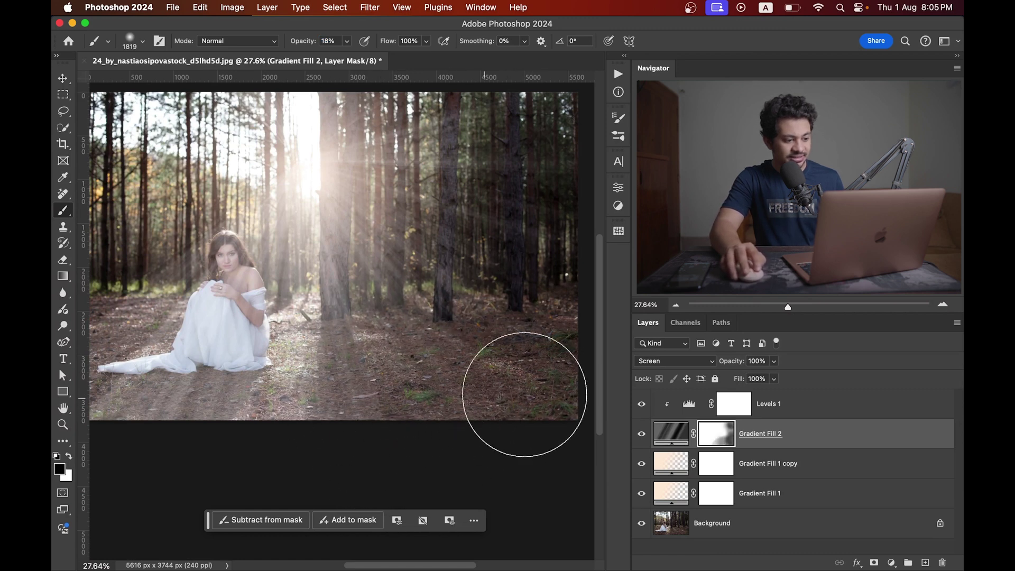
pyautogui.hscroll(-5, 340, 430)
pyautogui.moveTo(375, 426)
pyautogui.mouseDown()
pyautogui.moveTo(266, 443)
pyautogui.moveTo(276, 439)
pyautogui.moveTo(217, 437)
pyautogui.moveTo(277, 425)
pyautogui.moveTo(239, 440)
pyautogui.mouseUp()
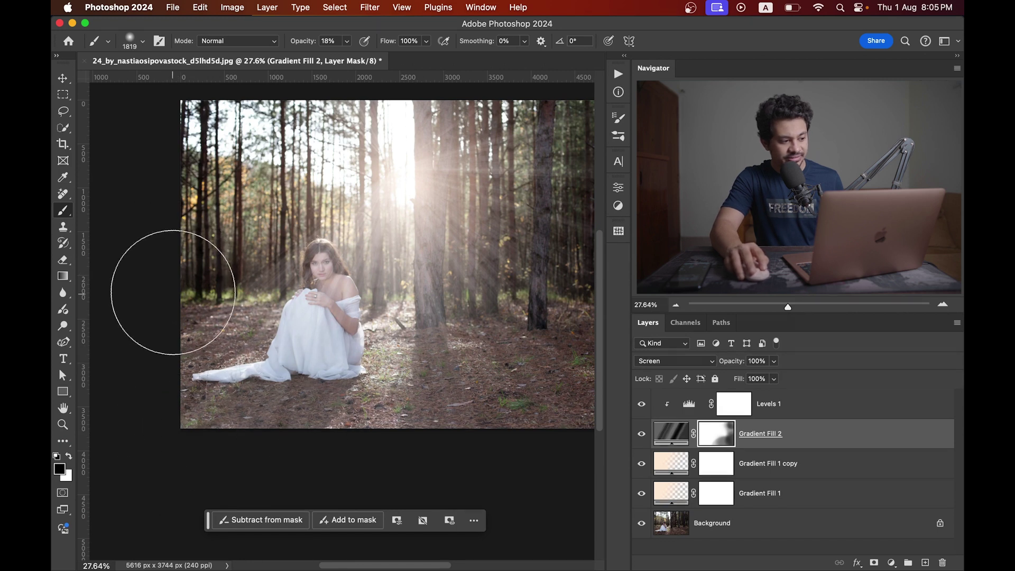
# Step: Shrink the brush to 555 px to clear ray haze off the woman's face, then enlarge to about 1493 px
pyautogui.moveTo(385, 400); pyautogui.dragTo(360, 400)
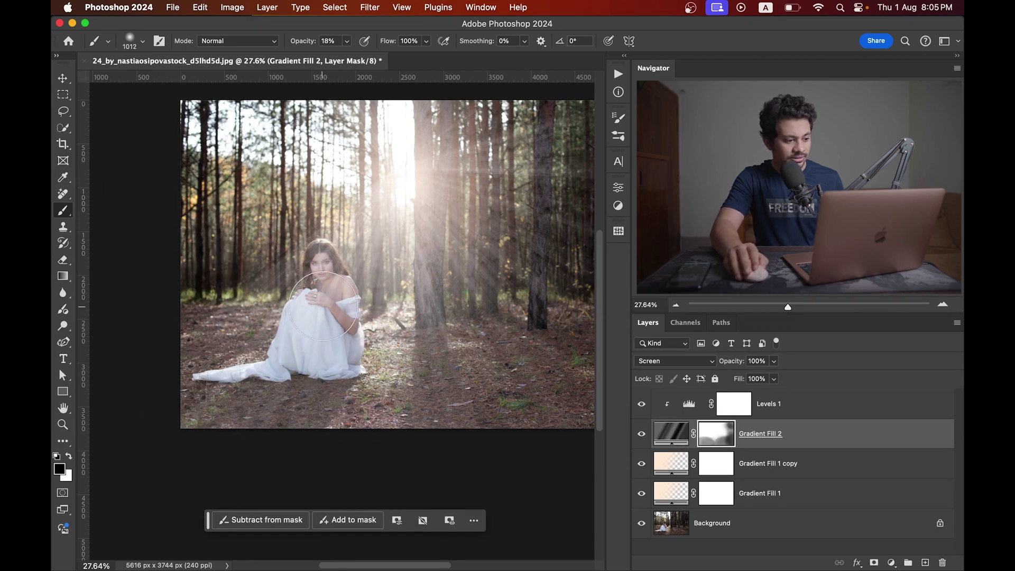
pyautogui.scroll(5, 338, 296)
pyautogui.moveTo(363, 318); pyautogui.dragTo(320, 316)
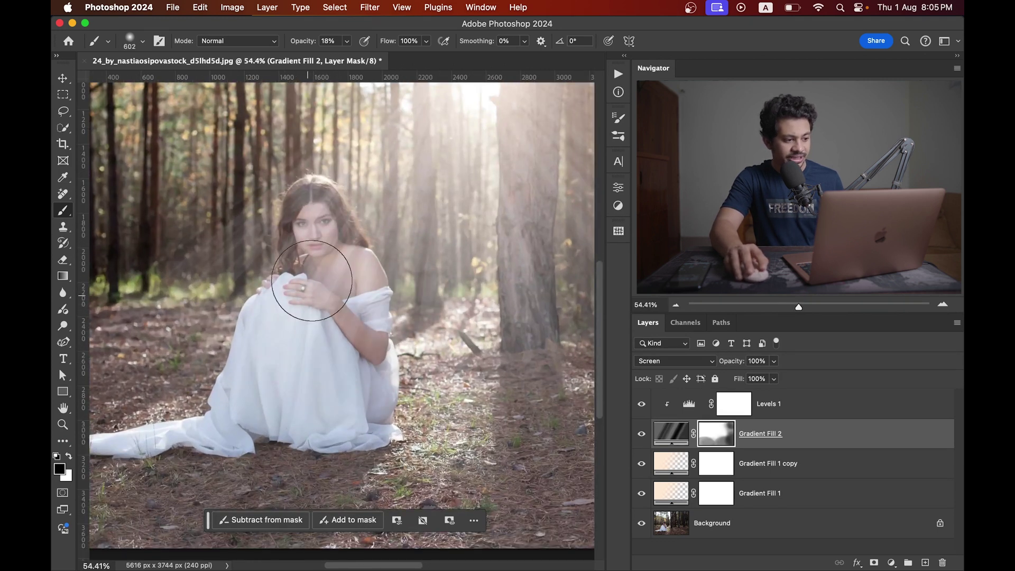
pyautogui.moveTo(320, 237)
pyautogui.mouseDown()
pyautogui.moveTo(344, 368)
pyautogui.moveTo(308, 309)
pyautogui.moveTo(272, 415)
pyautogui.moveTo(198, 454)
pyautogui.moveTo(328, 423)
pyautogui.moveTo(307, 472)
pyautogui.moveTo(123, 527)
pyautogui.mouseUp()
pyautogui.scroll(-3, 306, 389)
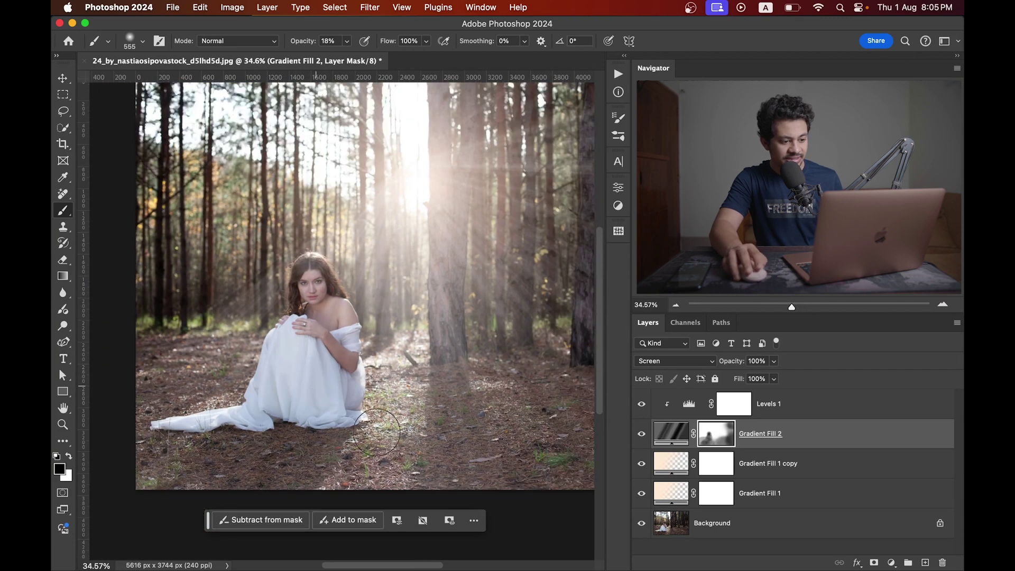
pyautogui.scroll(-2, 406, 454)
pyautogui.press(']')
pyautogui.press(']')
pyautogui.press(']')
pyautogui.press(']')
pyautogui.press(']')
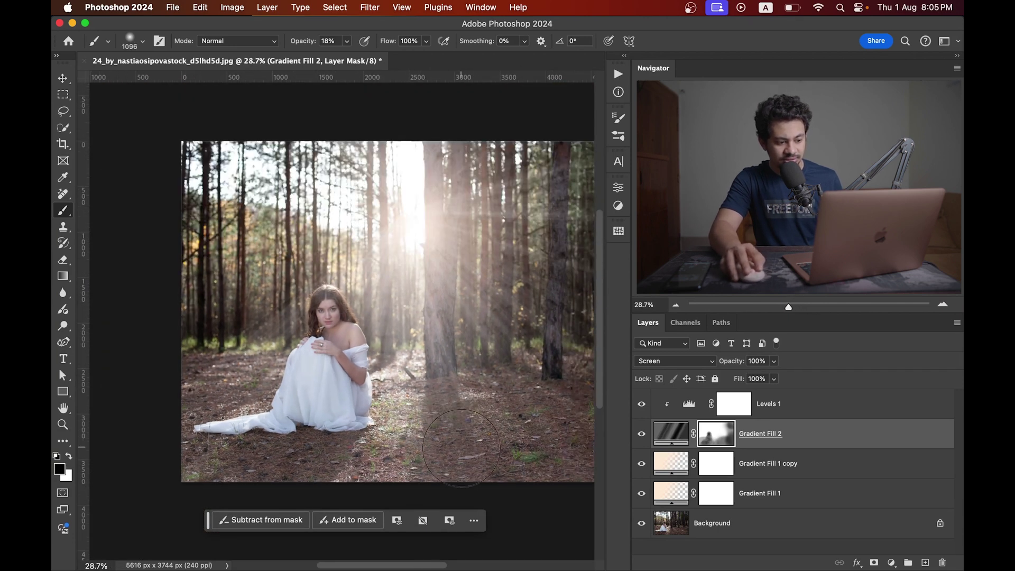
pyautogui.moveTo(507, 460)
pyautogui.mouseDown()
pyautogui.moveTo(427, 430)
pyautogui.moveTo(439, 431)
pyautogui.mouseUp()
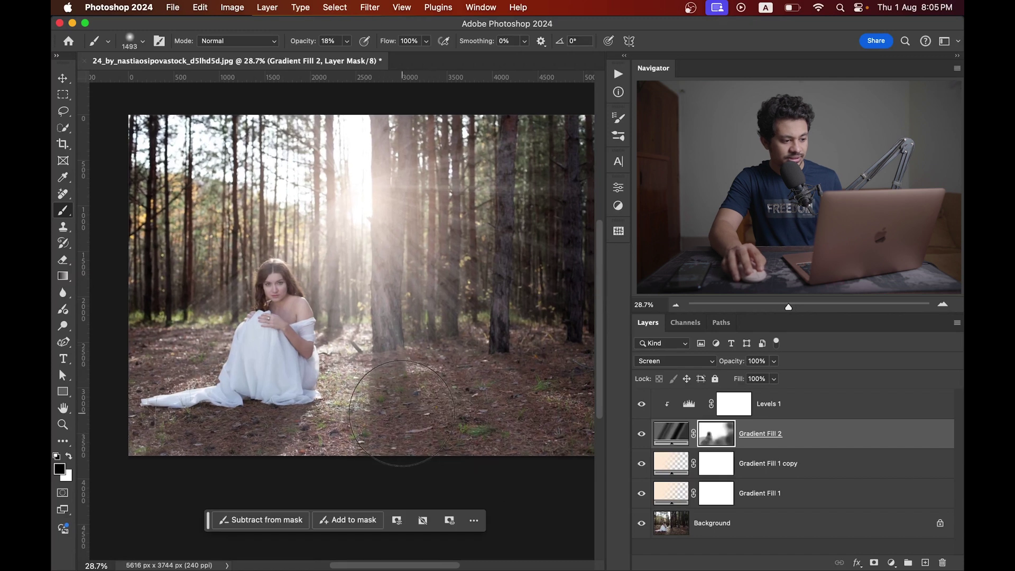
pyautogui.moveTo(350, 399); pyautogui.dragTo(310, 412)
pyautogui.scroll(-3, 335, 324)
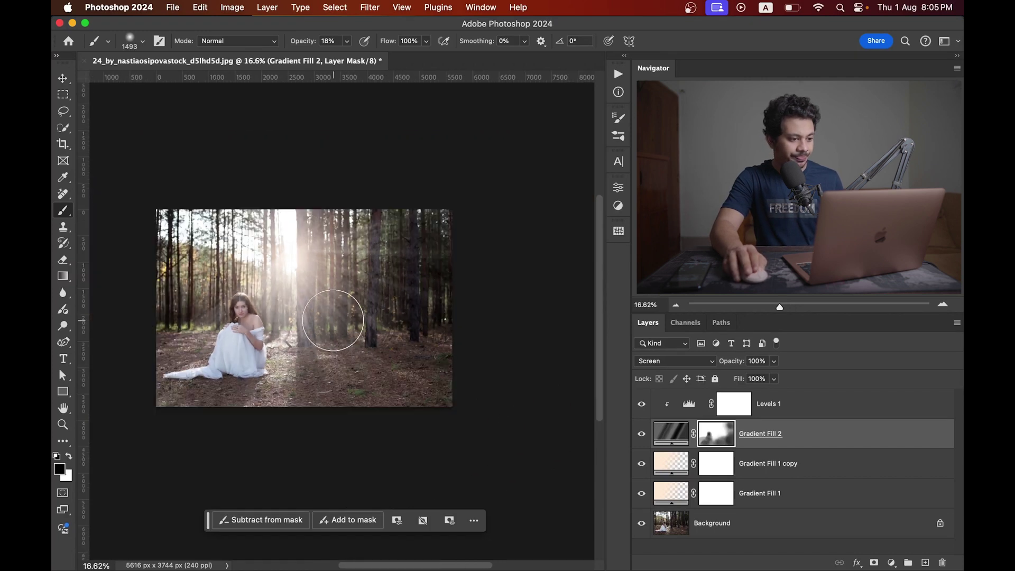
pyautogui.moveTo(433, 256); pyautogui.dragTo(525, 274)
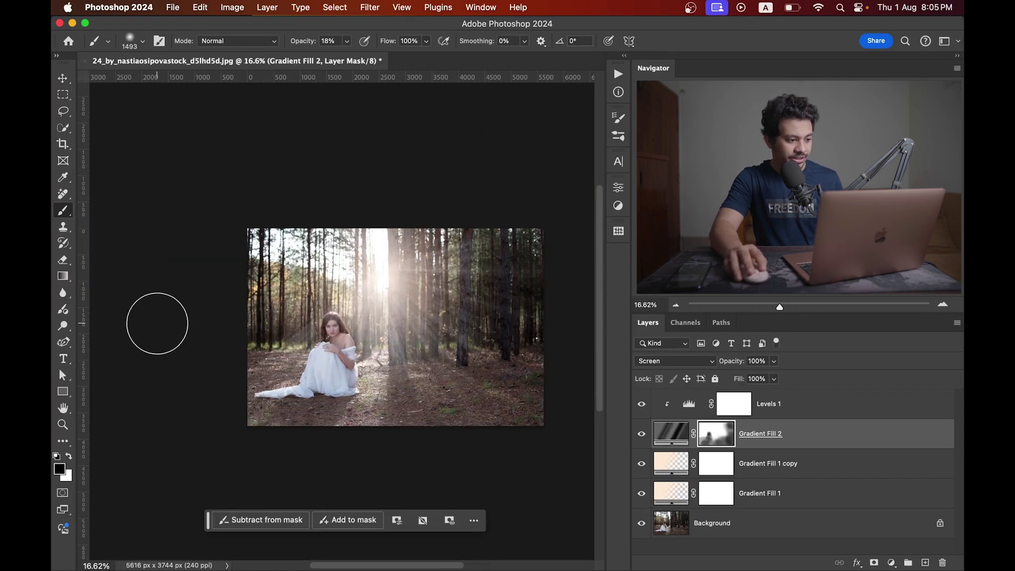
# Step: Toggle Gradient Fill 2 to compare, then shrink the brush to about 339 px
pyautogui.click(641, 435)
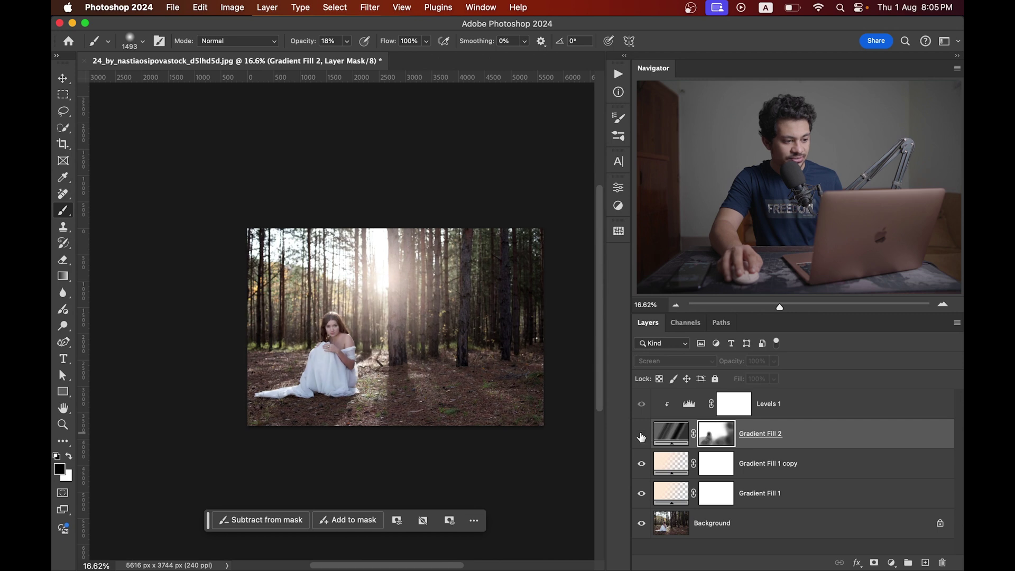
pyautogui.click(641, 434)
pyautogui.scroll(2, 338, 384)
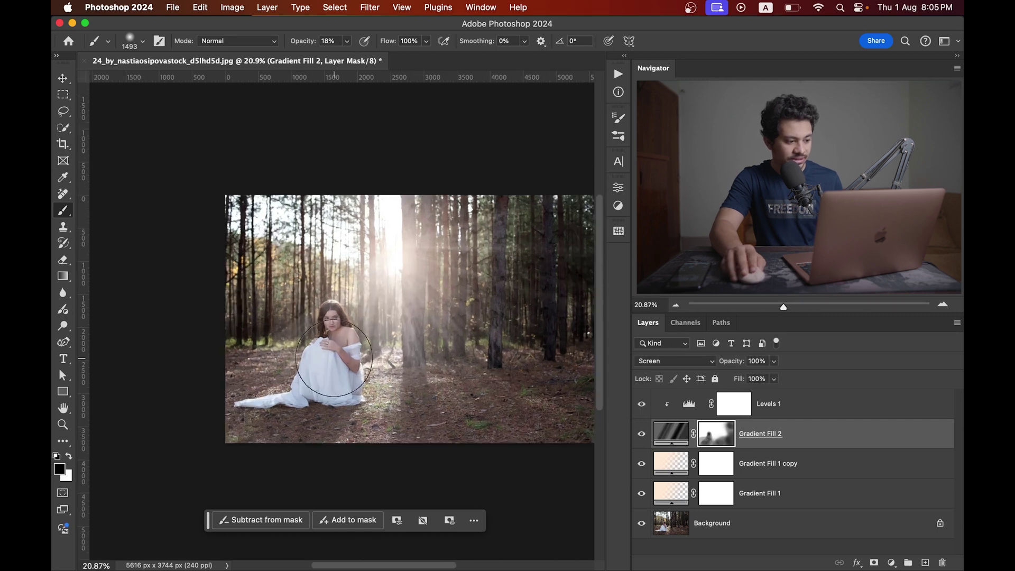
pyautogui.moveTo(307, 336); pyautogui.dragTo(267, 336)
pyautogui.moveTo(329, 328)
pyautogui.mouseDown()
pyautogui.moveTo(317, 328)
pyautogui.moveTo(331, 321)
pyautogui.mouseUp()
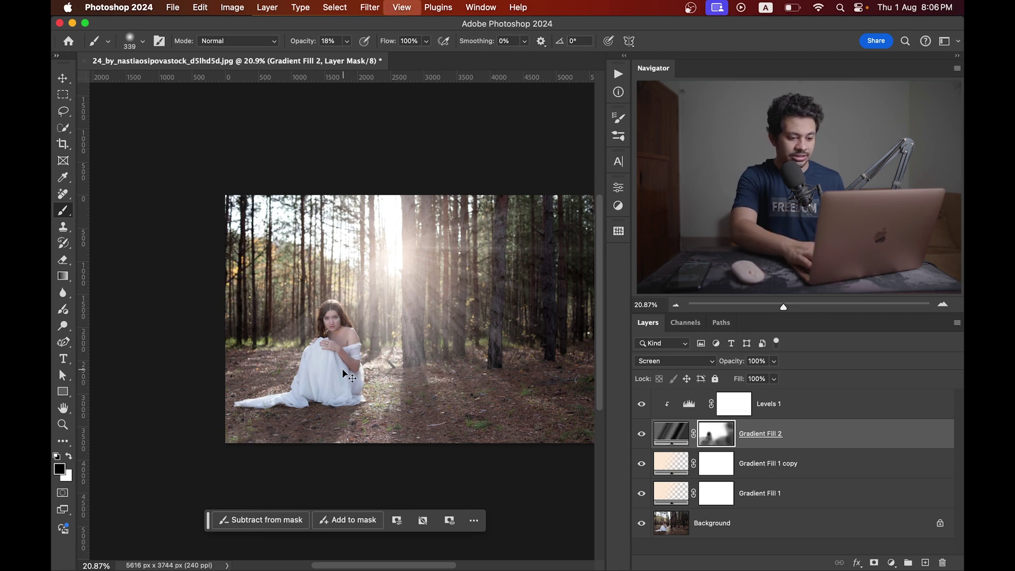
pyautogui.scroll(1, 342, 369)
# Step: Select the Gradient Fill 2 layer itself and convert it to a smart object
pyautogui.click(872, 439)
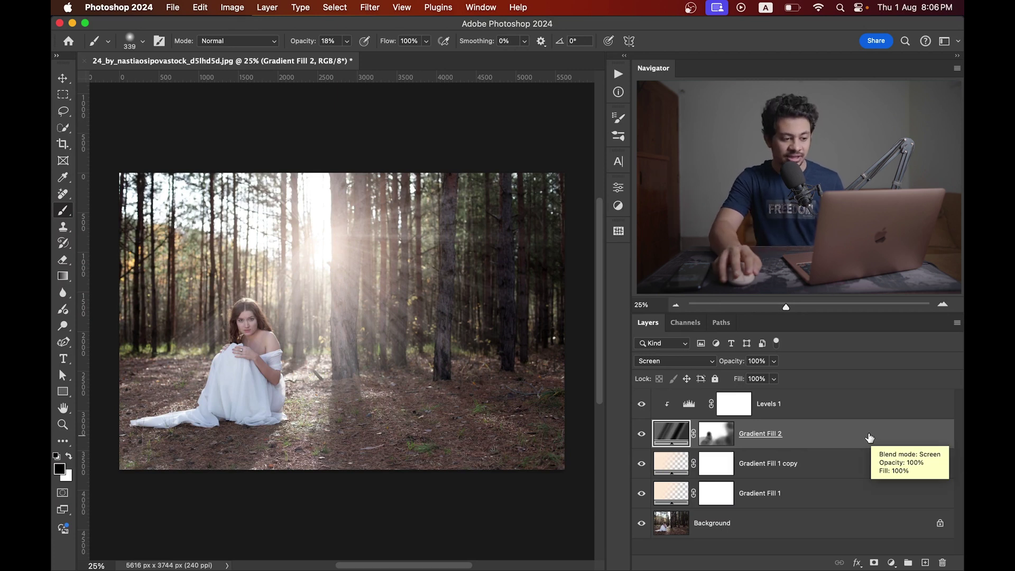
pyautogui.press('super+equal')
pyautogui.press('super+equal')
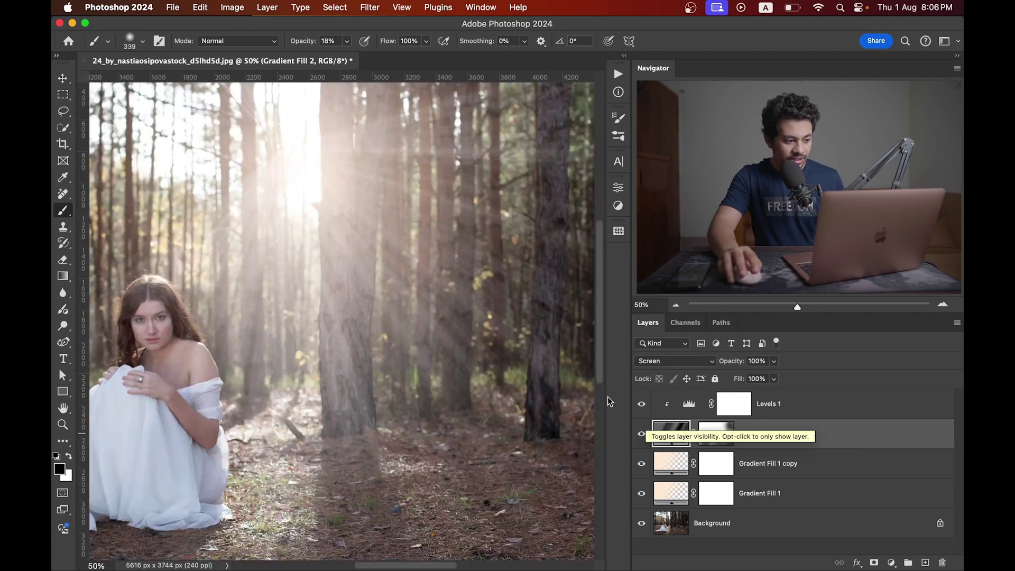
pyautogui.moveTo(567, 385); pyautogui.dragTo(440, 332)
pyautogui.rightClick(867, 442)
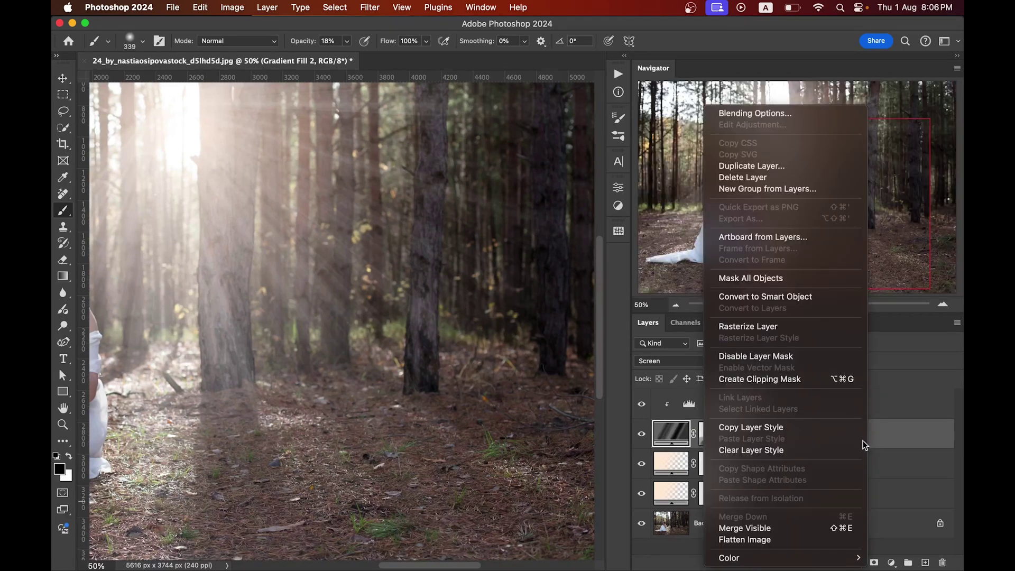
pyautogui.click(788, 297)
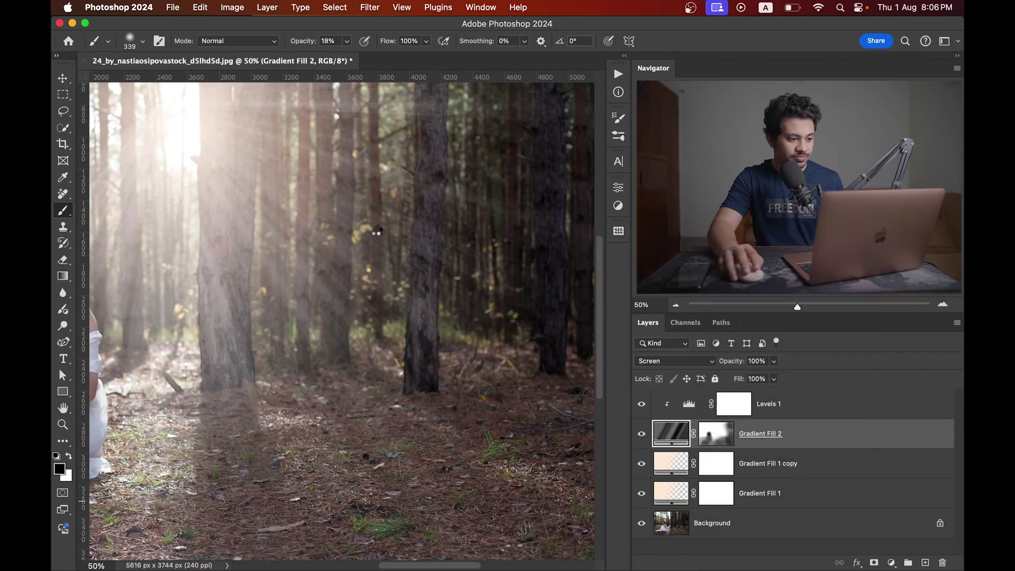
# Step: Apply a 10-pixel Gaussian Blur smart filter to Gradient Fill 2 to soften the rays
pyautogui.scroll(-2, 311, 207)
pyautogui.click(377, 7)
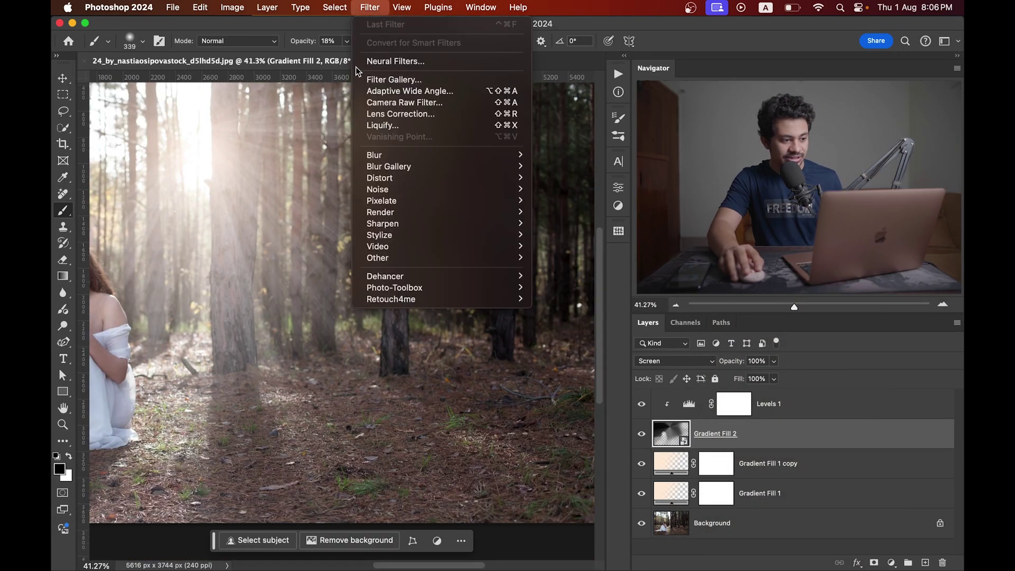
pyautogui.moveTo(461, 153)
pyautogui.click(574, 200)
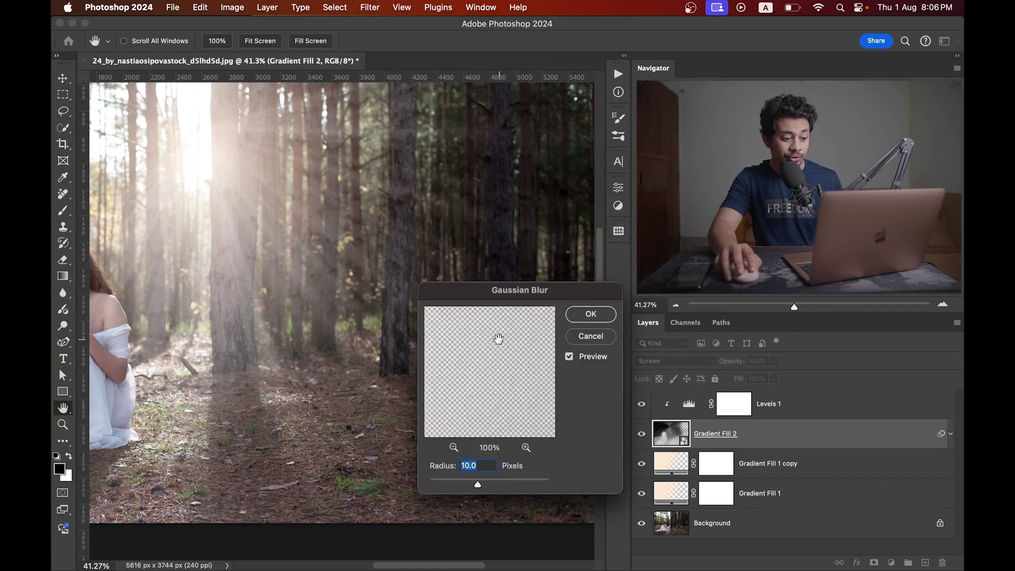
pyautogui.click(590, 314)
pyautogui.press('b')
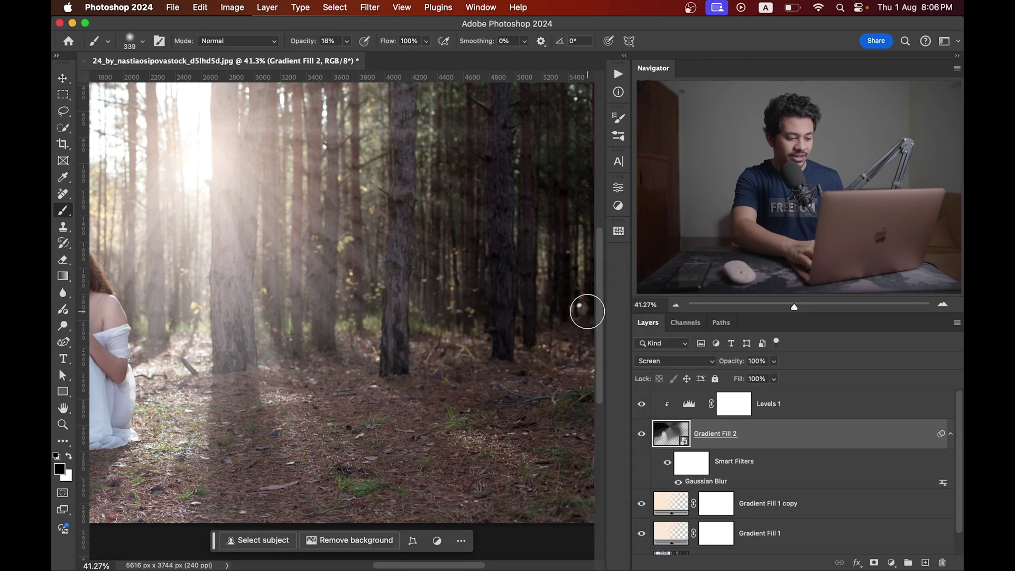
# Step: Toggle the blurred light rays off and on to compare, leaving them visible
pyautogui.scroll(-2, 589, 316)
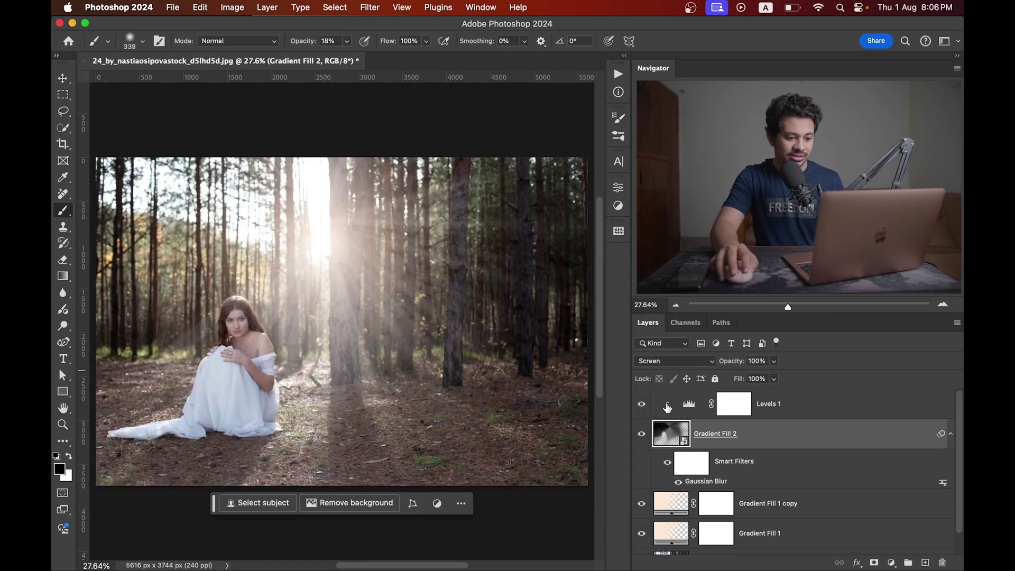
pyautogui.click(642, 435)
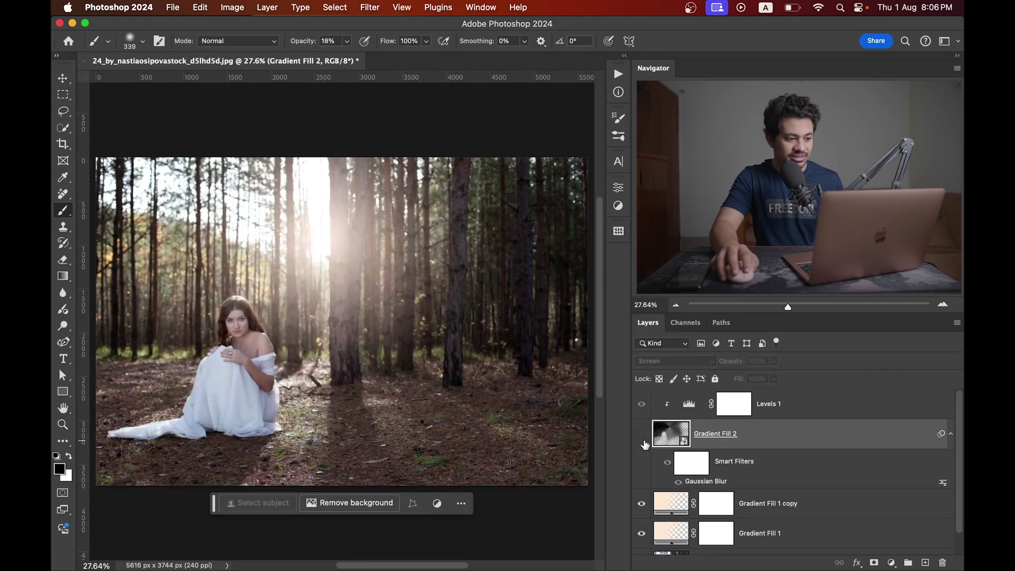
pyautogui.click(642, 434)
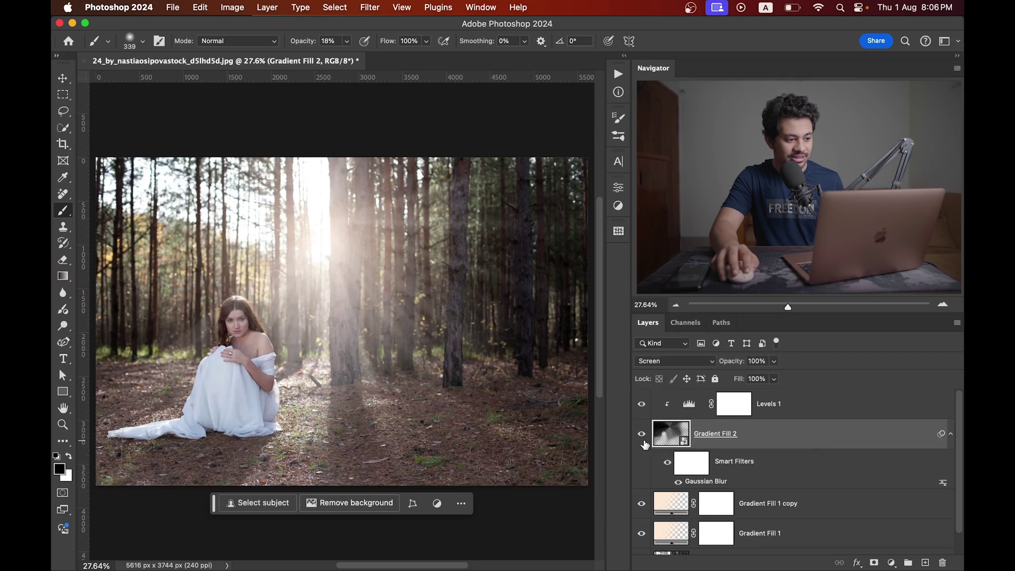
pyautogui.click(643, 441)
pyautogui.click(643, 440)
pyautogui.click(643, 441)
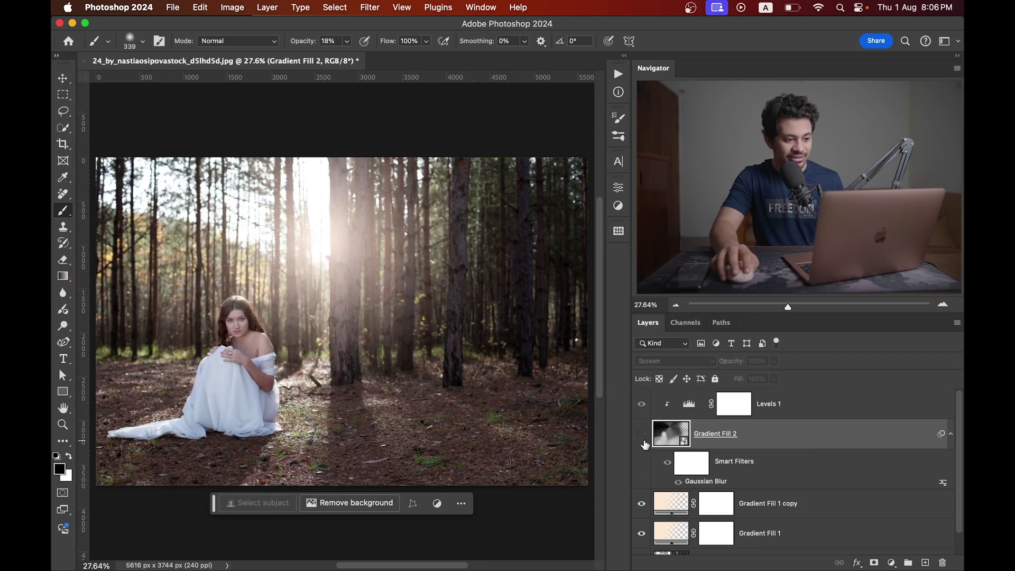
pyautogui.click(643, 441)
pyautogui.click(643, 441)
pyautogui.click(643, 441)
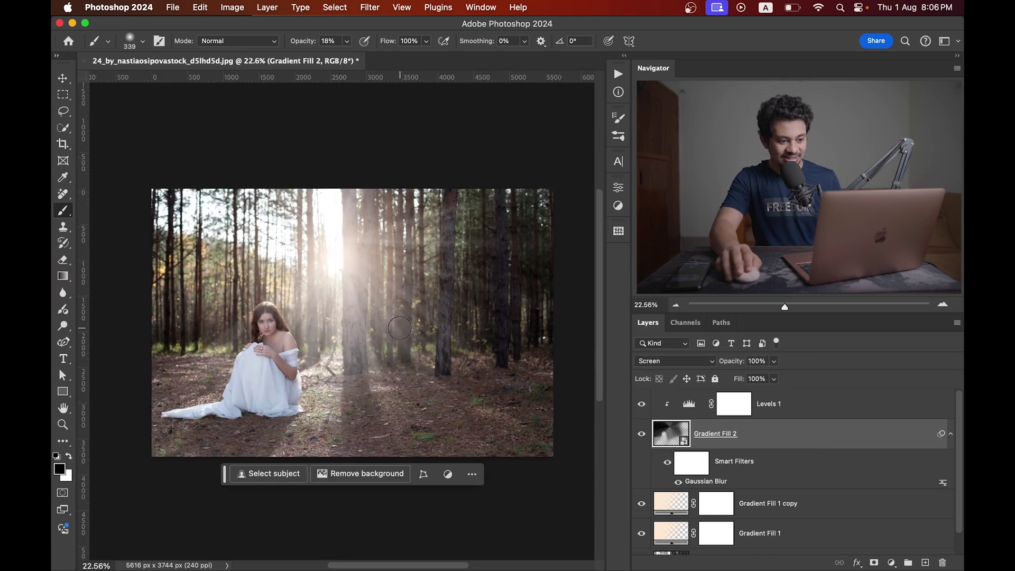
# Step: Select the top Levels 1 layer, then convert the stamped Layer 1 composite to a smart object
pyautogui.click(872, 409)
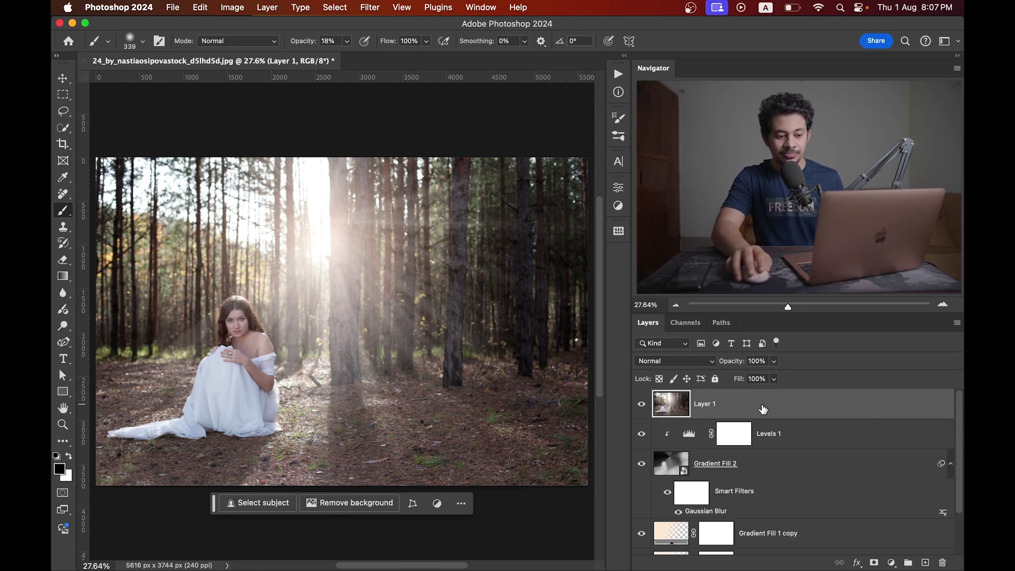
pyautogui.rightClick(763, 408)
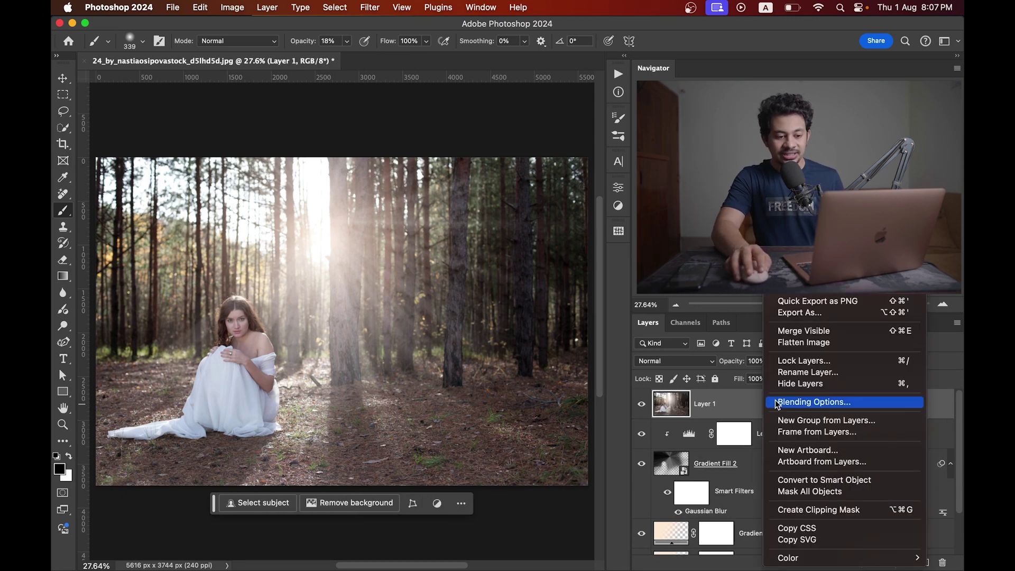
pyautogui.click(830, 479)
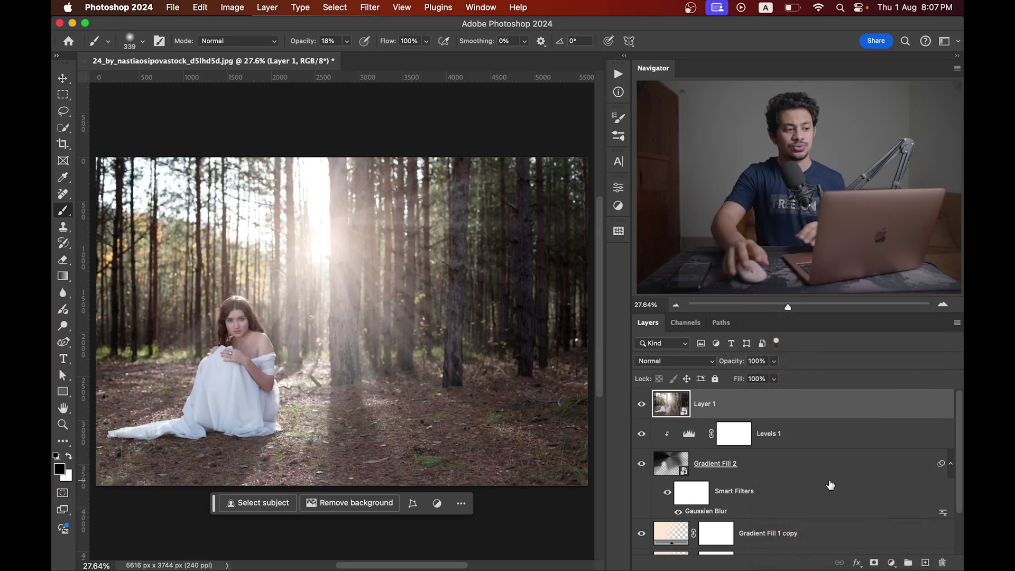
# Step: Open the Camera Raw Filter on Layer 1 and paste the saved warm-teal edit settings
pyautogui.click(379, 7)
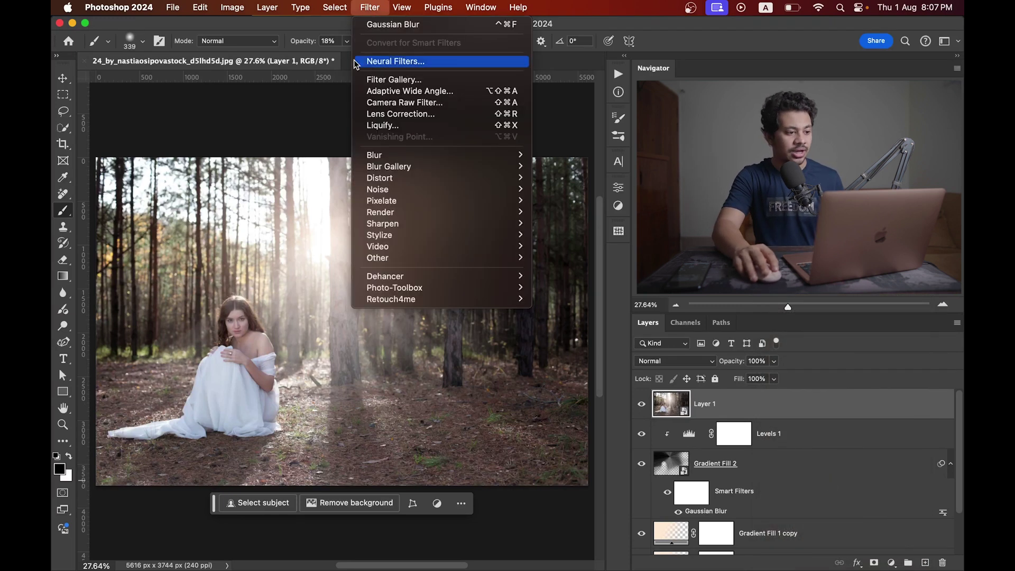
pyautogui.click(407, 100)
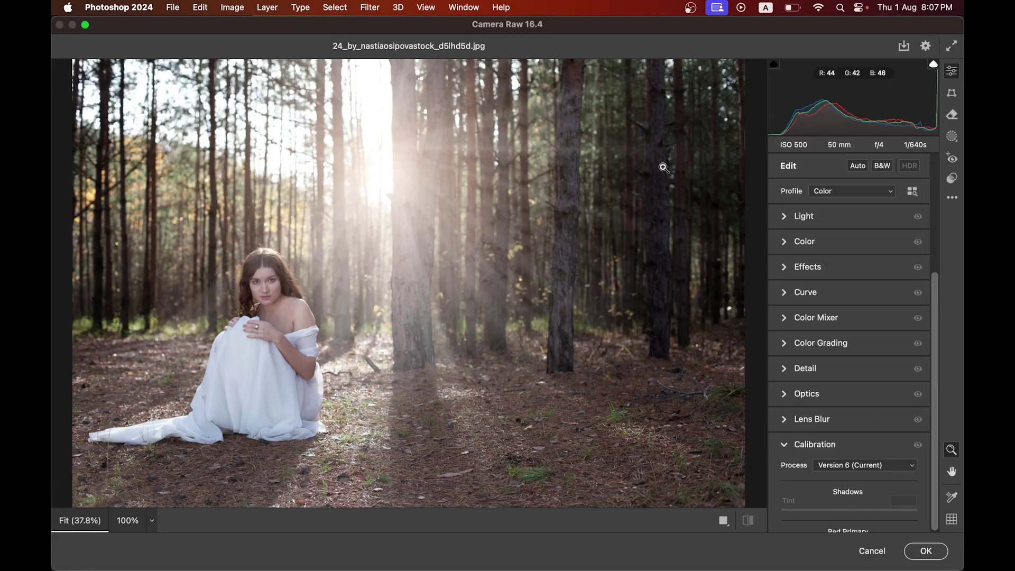
pyautogui.click(954, 197)
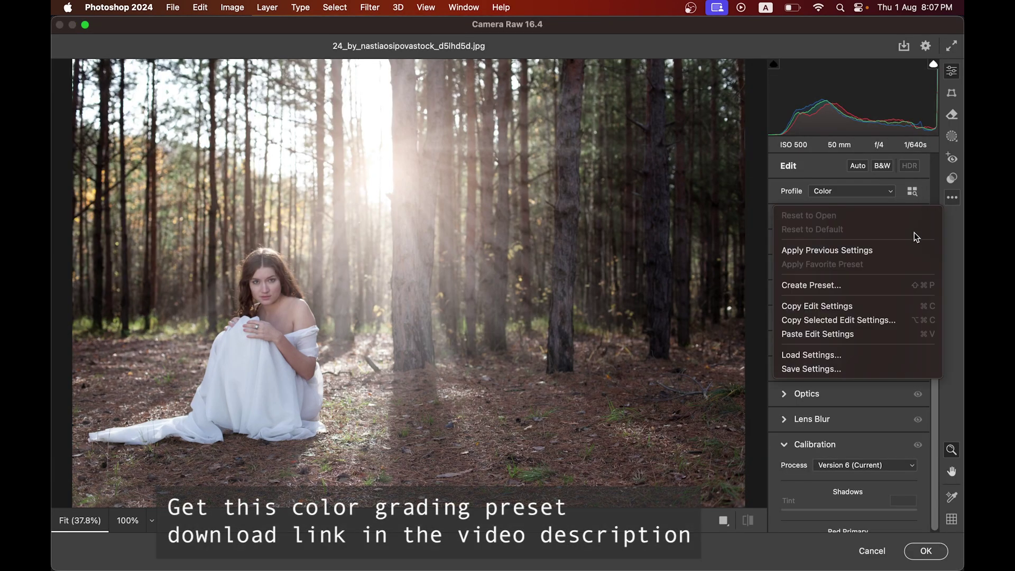
pyautogui.click(841, 335)
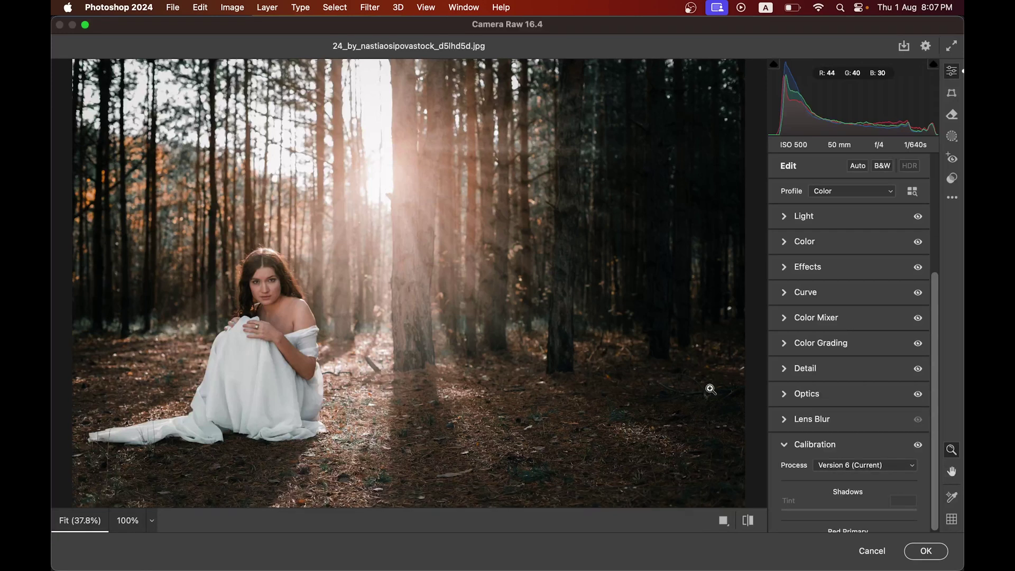
# Step: Brighten the subject mask with Exposure +0.30, Shadows +43 and Whites +19
pyautogui.click(952, 137)
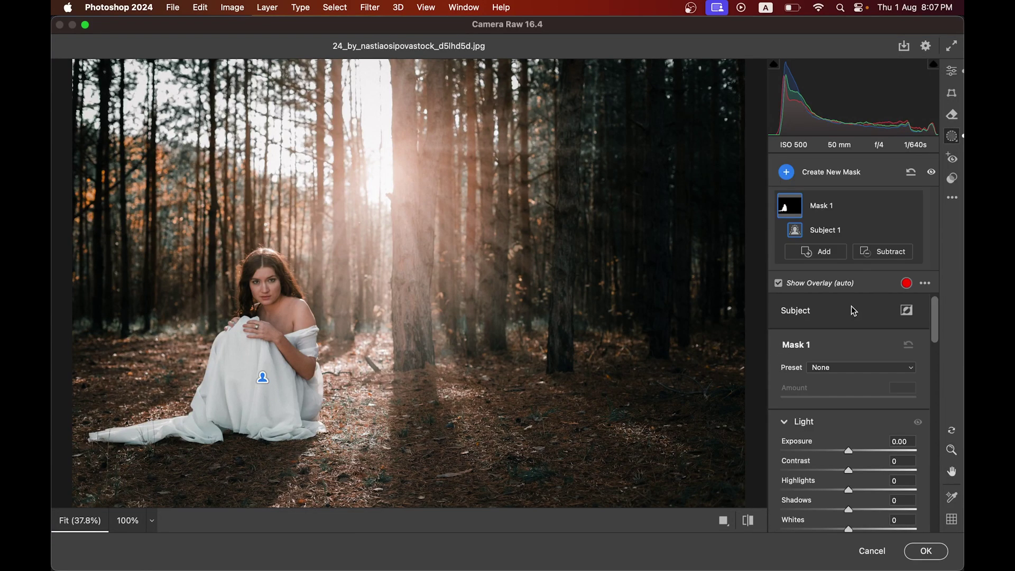
pyautogui.moveTo(848, 451); pyautogui.dragTo(854, 451)
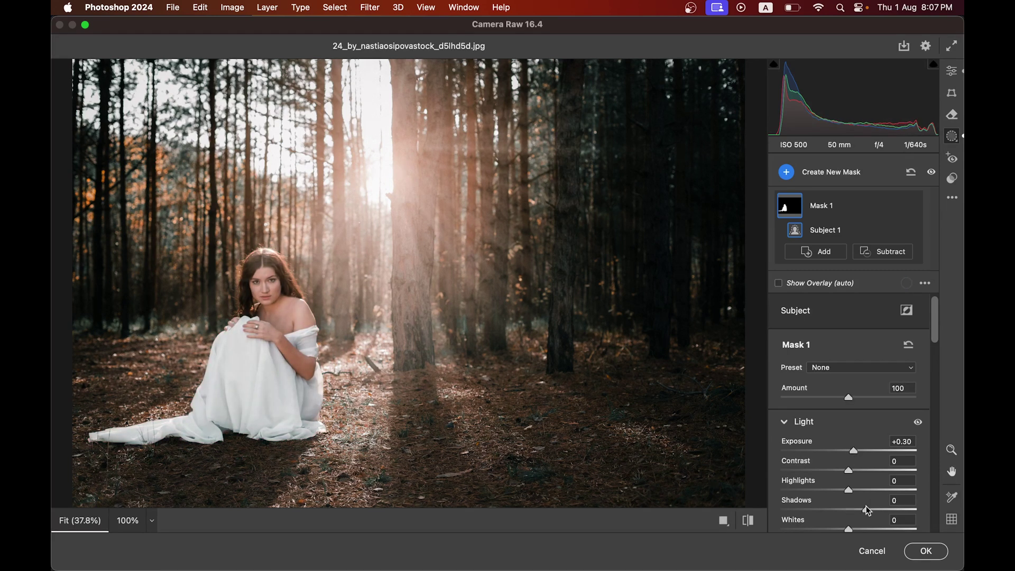
pyautogui.click(866, 509)
pyautogui.moveTo(864, 526); pyautogui.dragTo(861, 529)
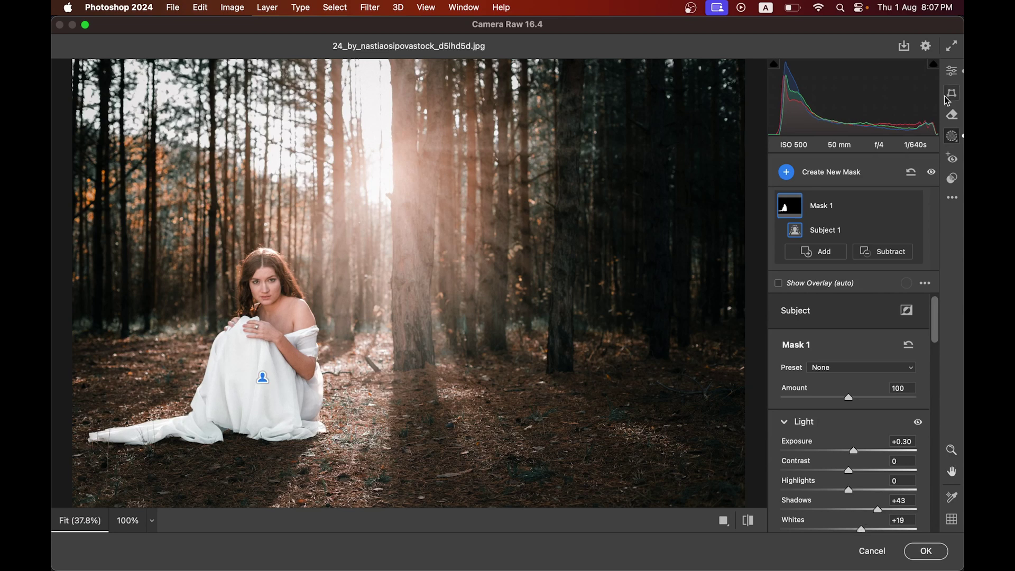
pyautogui.click(945, 78)
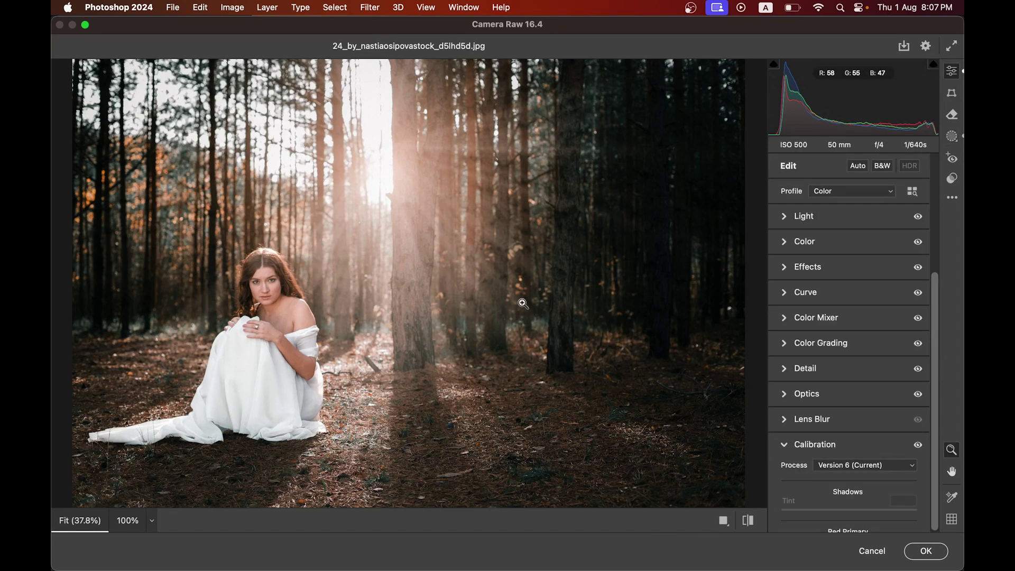
# Step: Compare the graded look against the unedited photo, then commit the Camera Raw changes
pyautogui.click(753, 522)
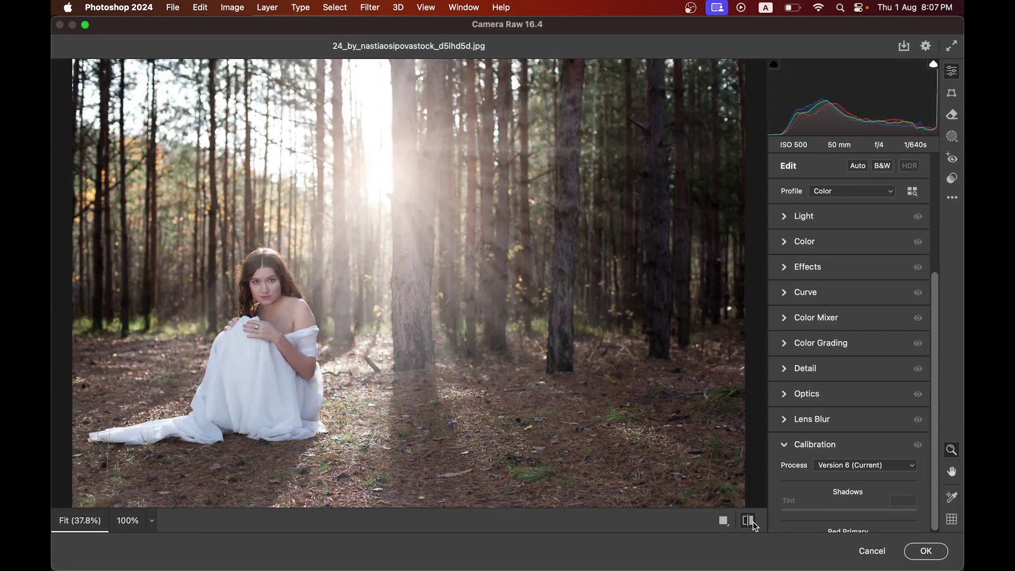
pyautogui.click(754, 522)
pyautogui.click(754, 522)
pyautogui.click(754, 522)
pyautogui.click(754, 523)
pyautogui.click(754, 522)
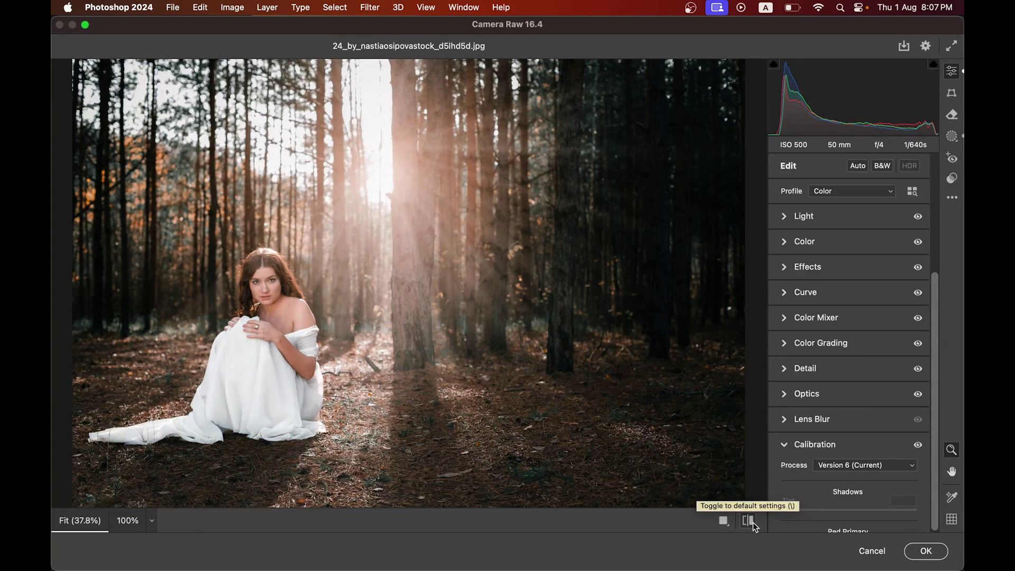
pyautogui.click(754, 522)
pyautogui.click(754, 523)
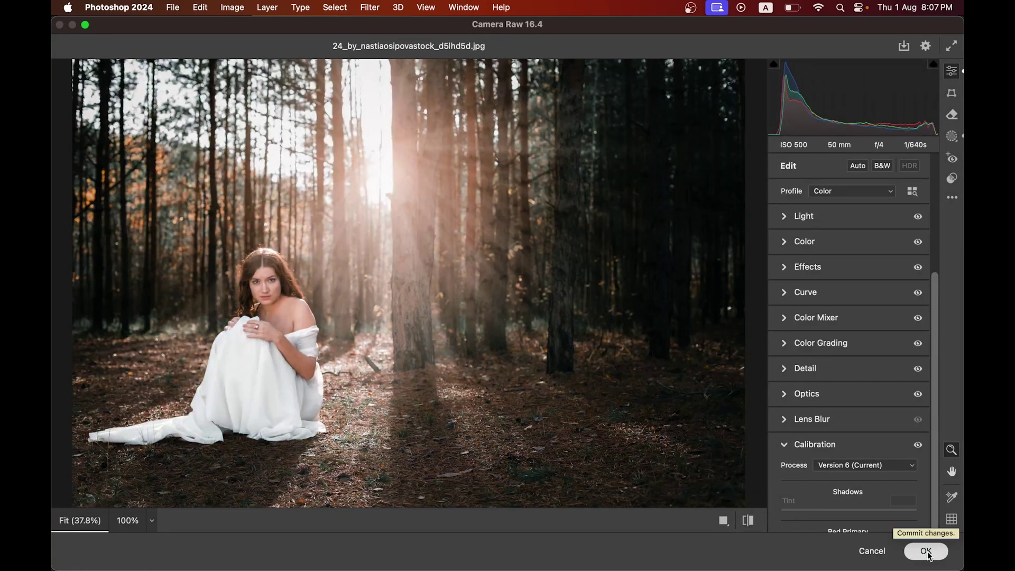
pyautogui.click(939, 553)
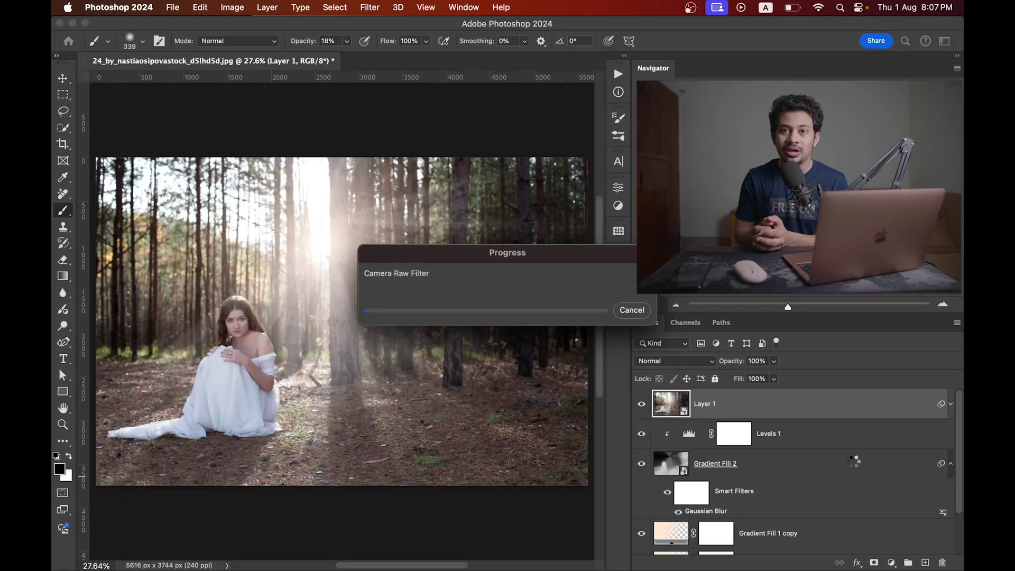